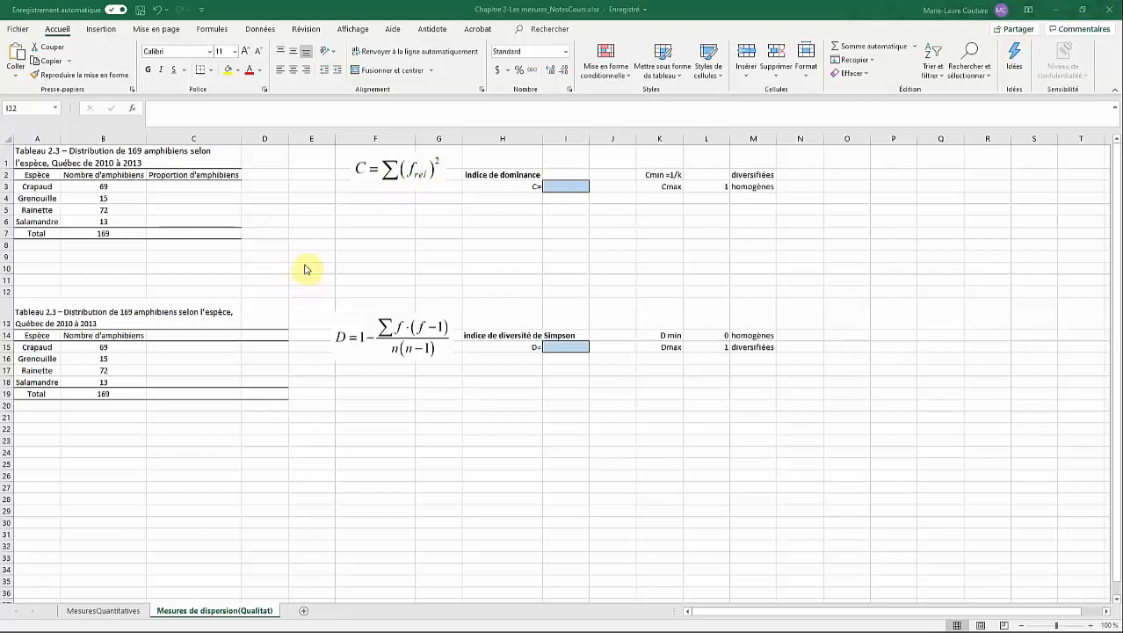
left_click(253, 200)
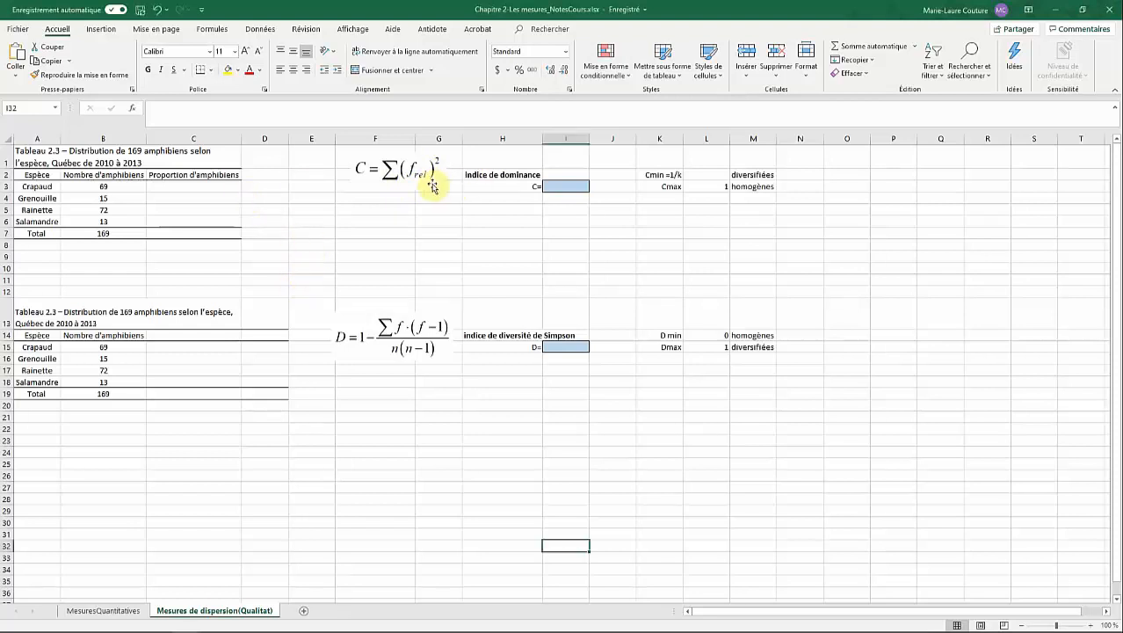
left_click(192, 187)
left_click(198, 208)
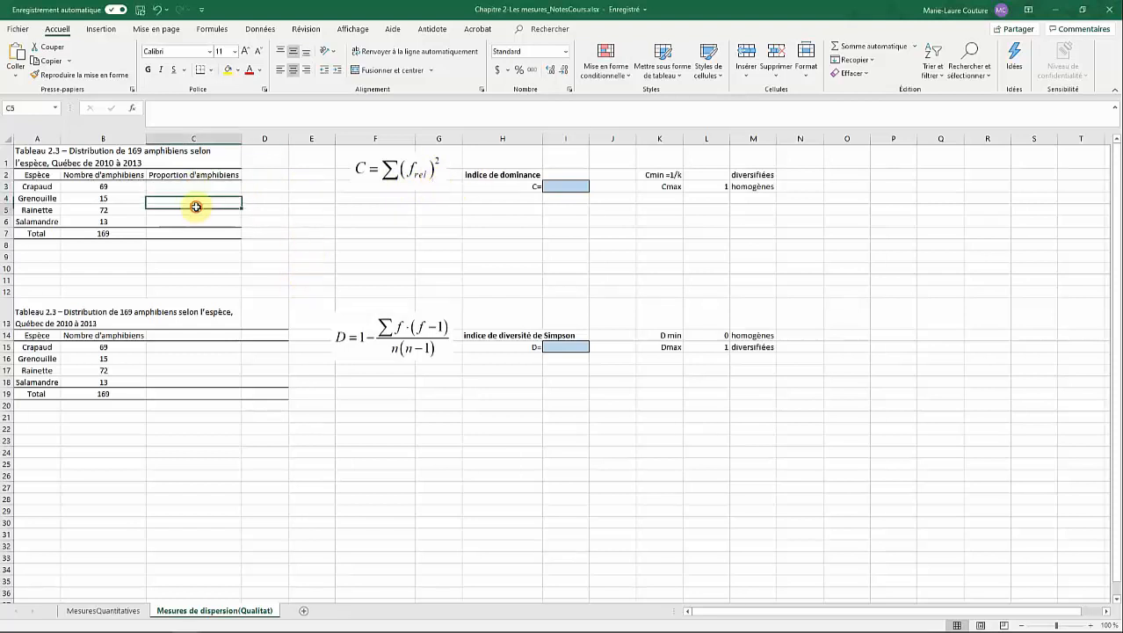
left_click(201, 220)
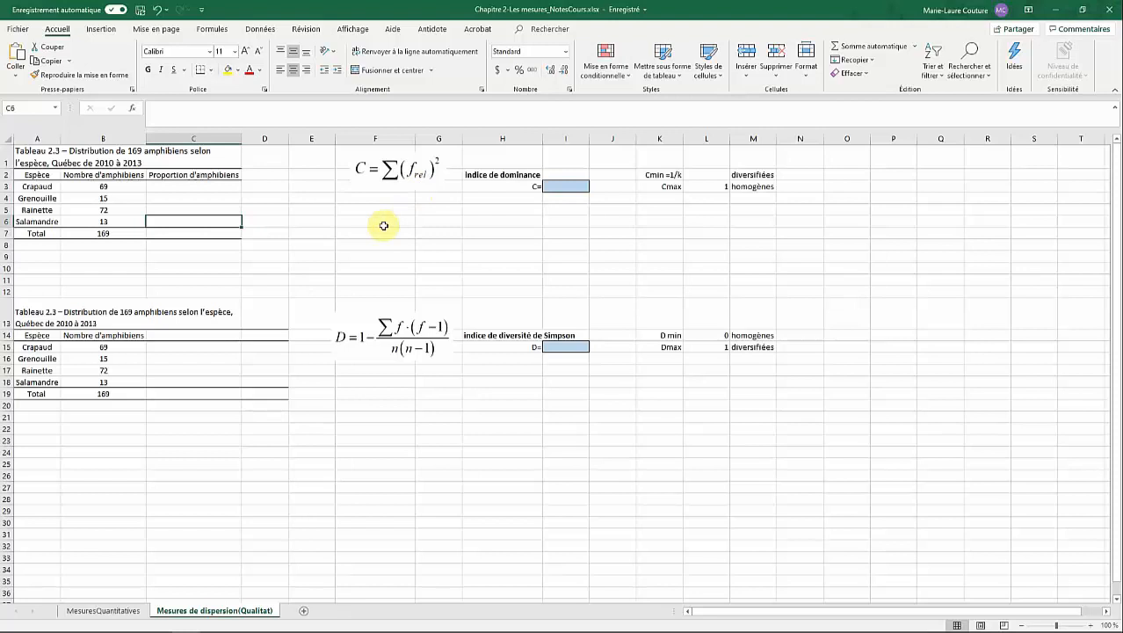
Calculate the species proportions in C3:C6 by entering =B3/$B$7 for Crapaud and filling it down to Salamandre.
left_click(221, 188)
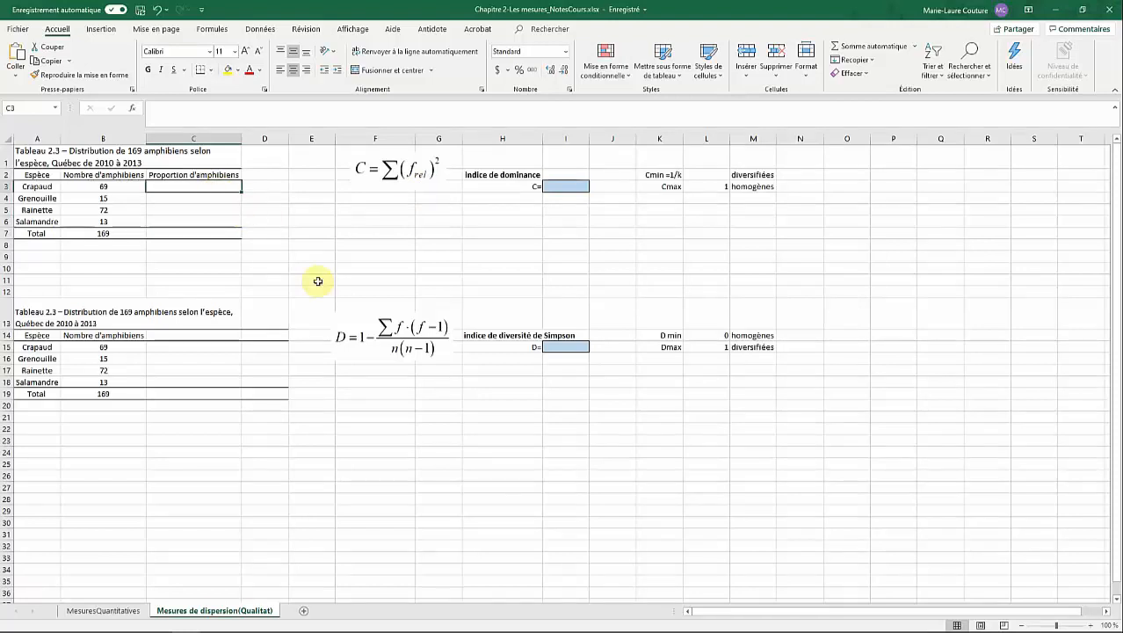
type("=")
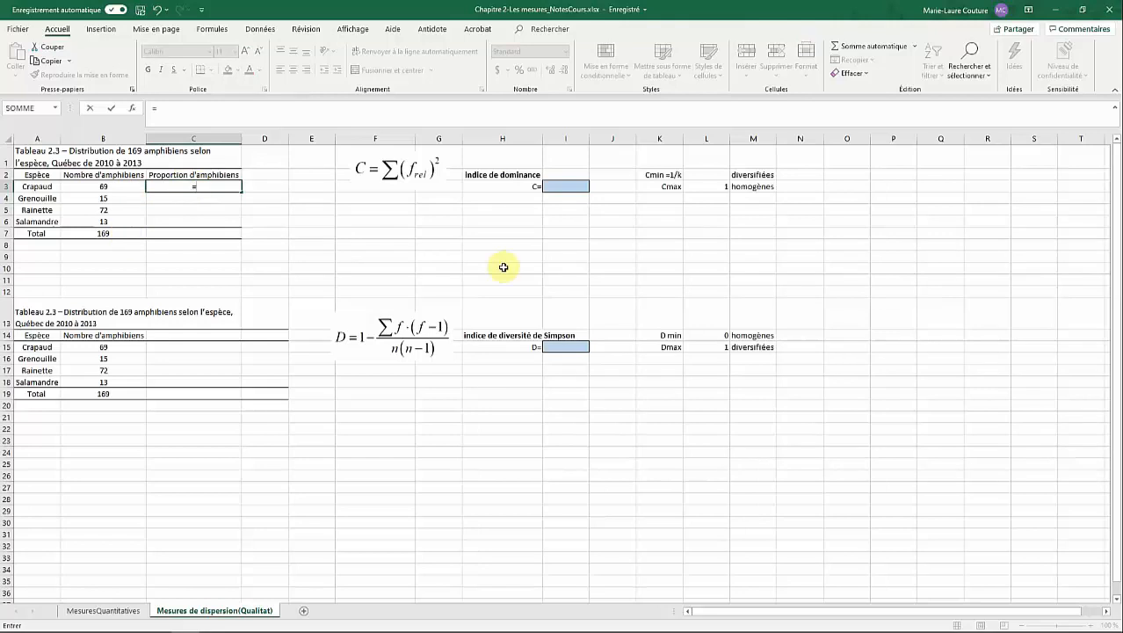
left_click(128, 187)
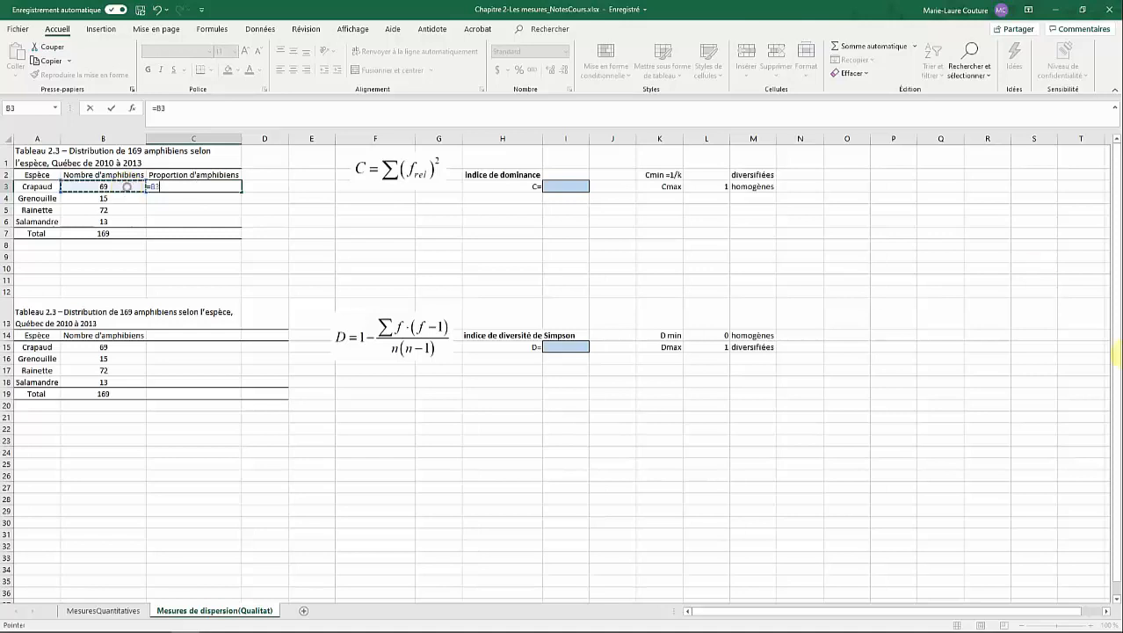
type("/")
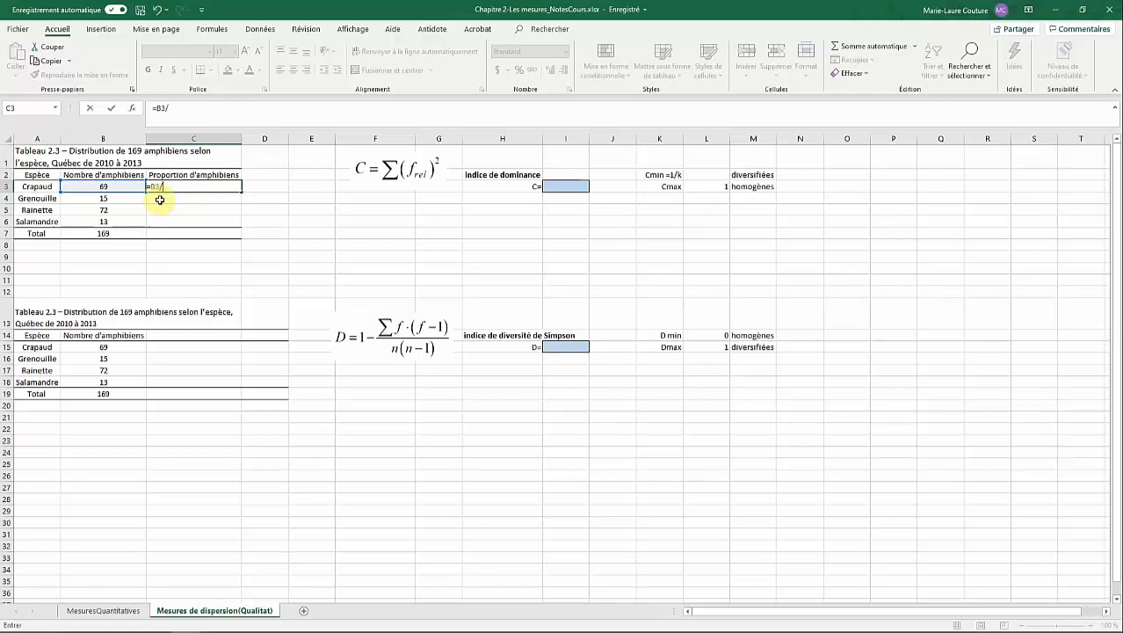
left_click(112, 233)
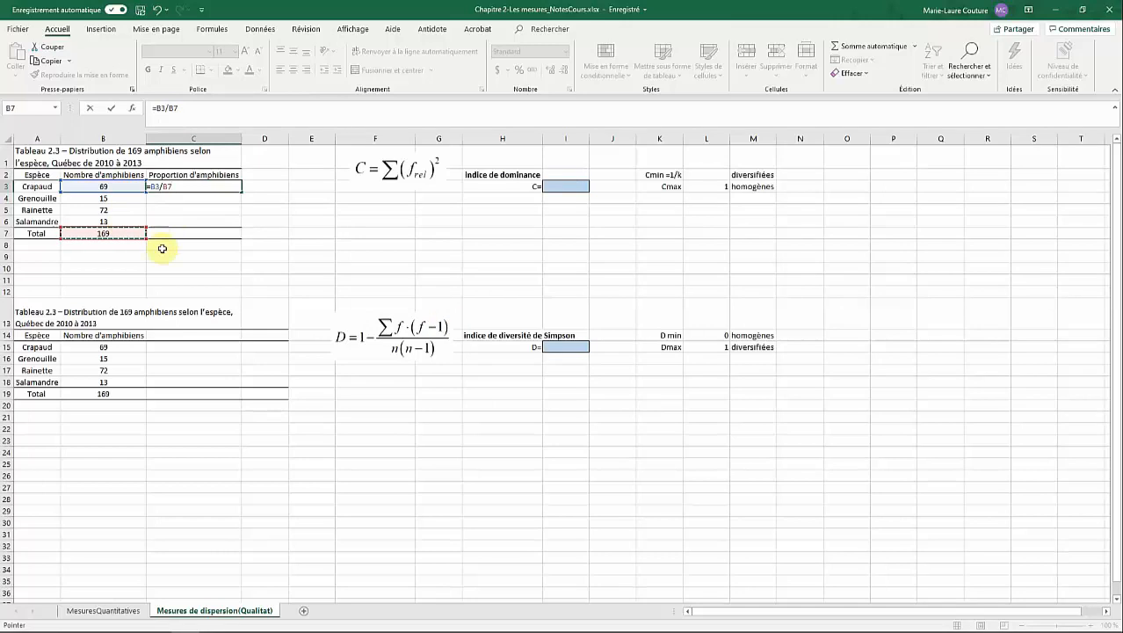
left_click(176, 107)
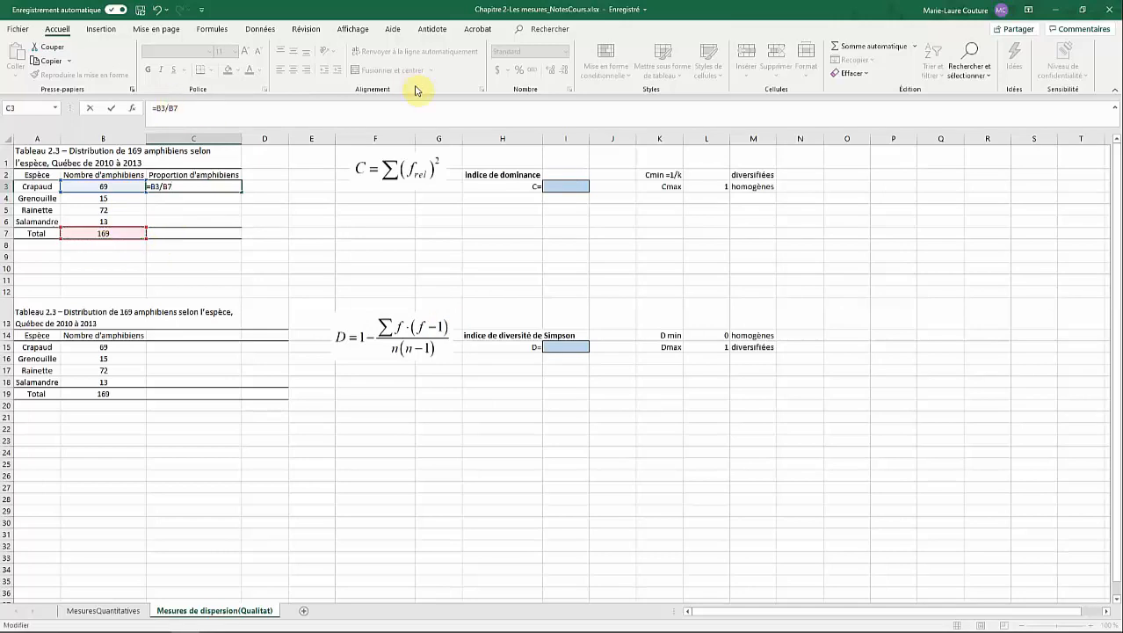
key("F4")
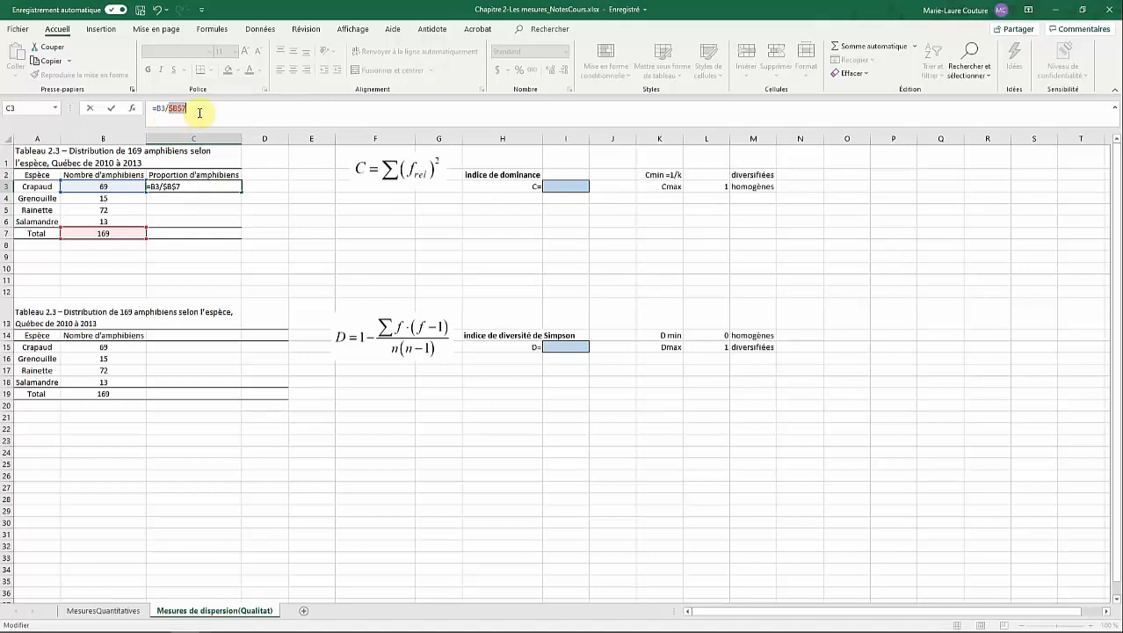
left_click(210, 113)
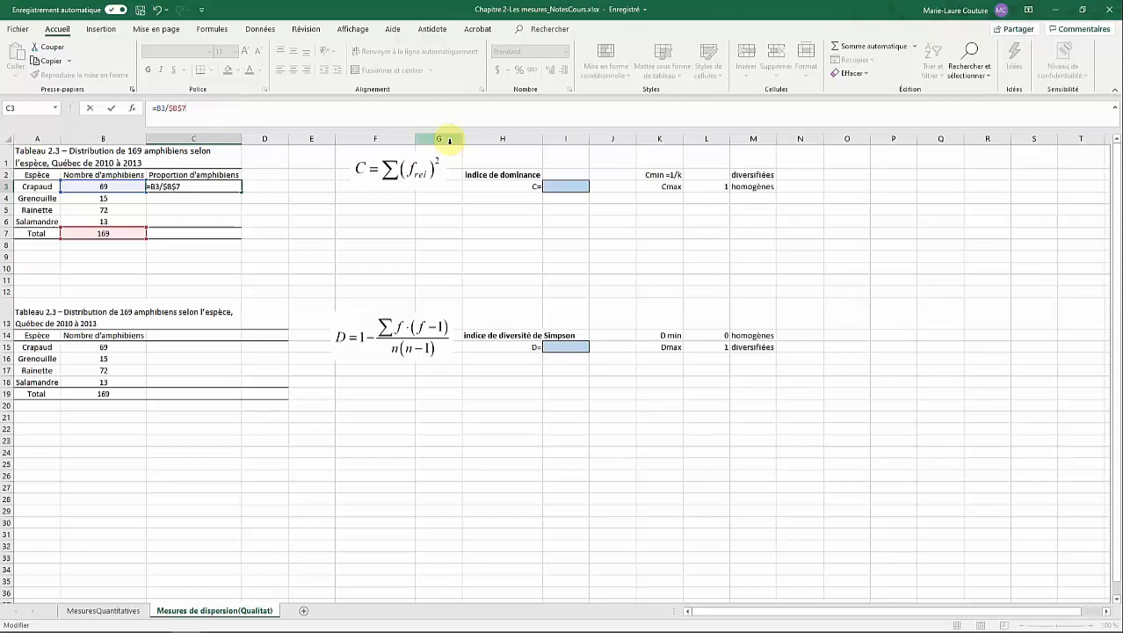
key("ctrl+Return")
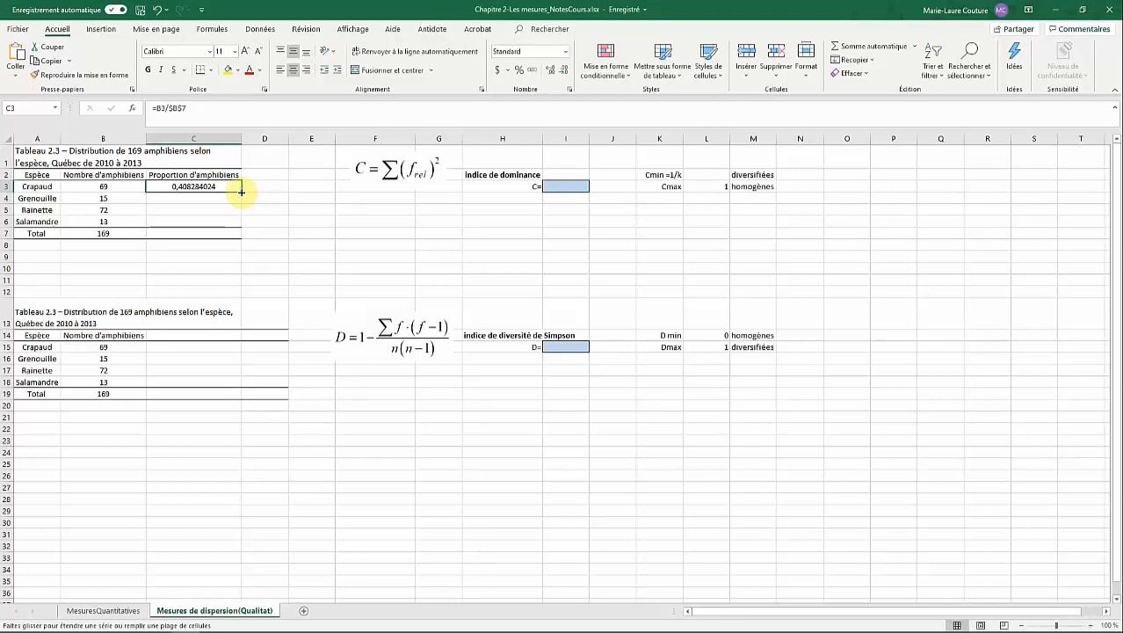
left_click_drag(241, 192, 239, 222)
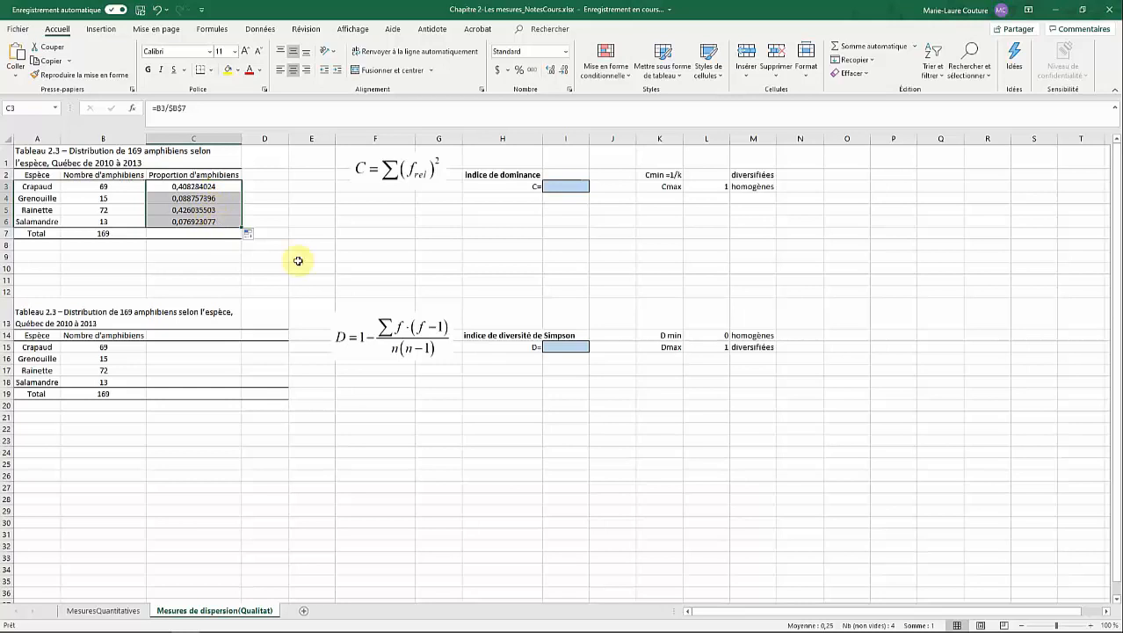
left_click(352, 244)
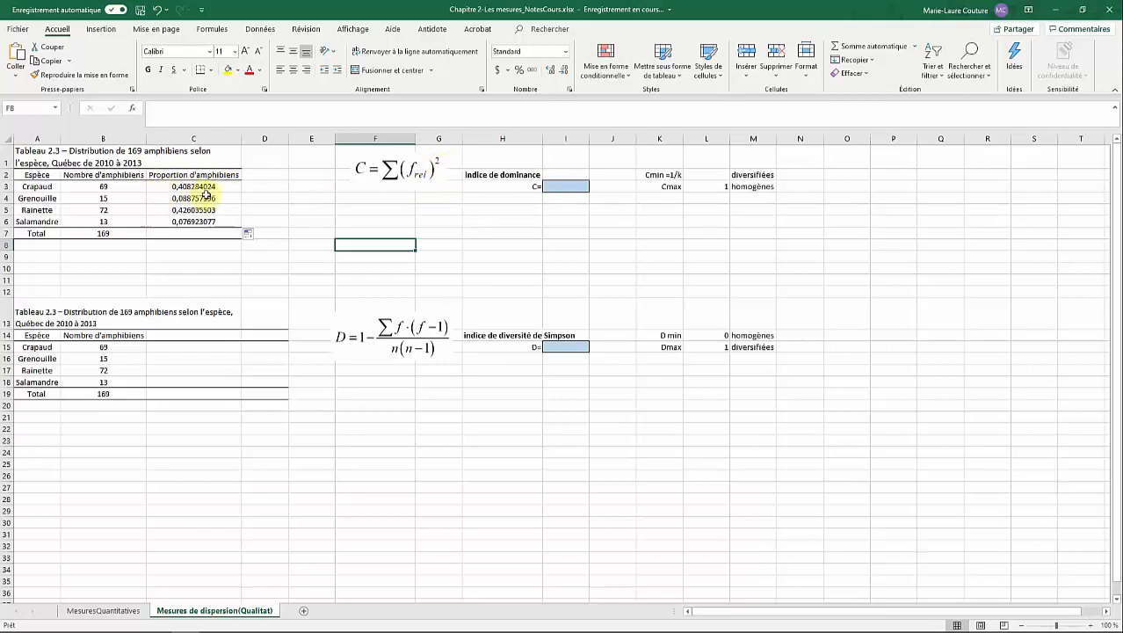
Add the column header "proportion au carré" in D2, beside the proportions column.
left_click(276, 174)
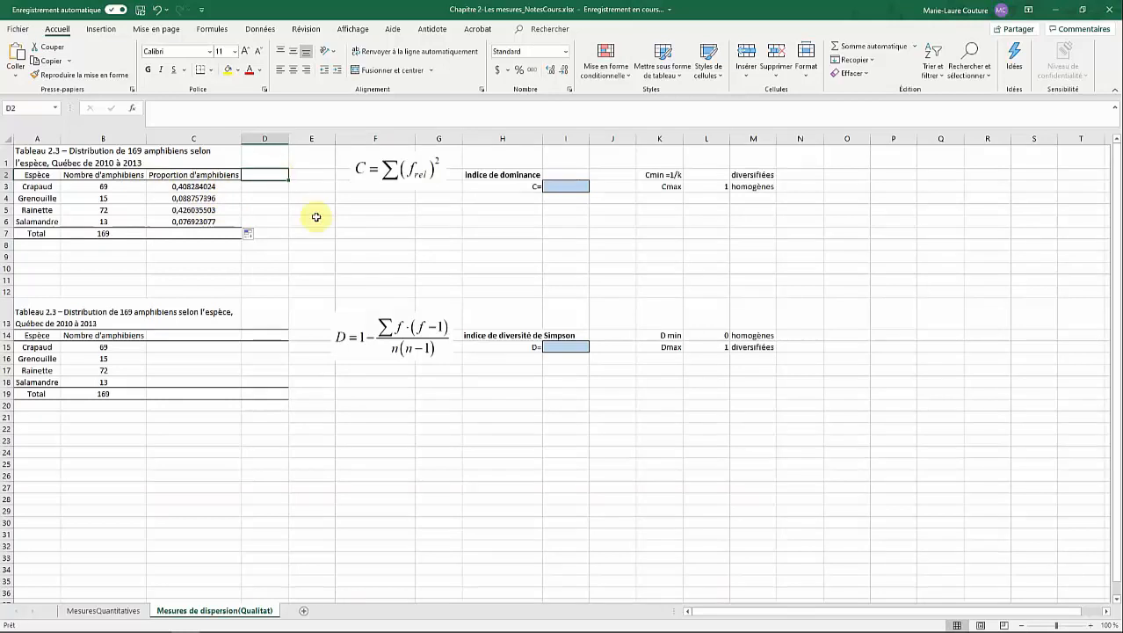
type("proportion au carré")
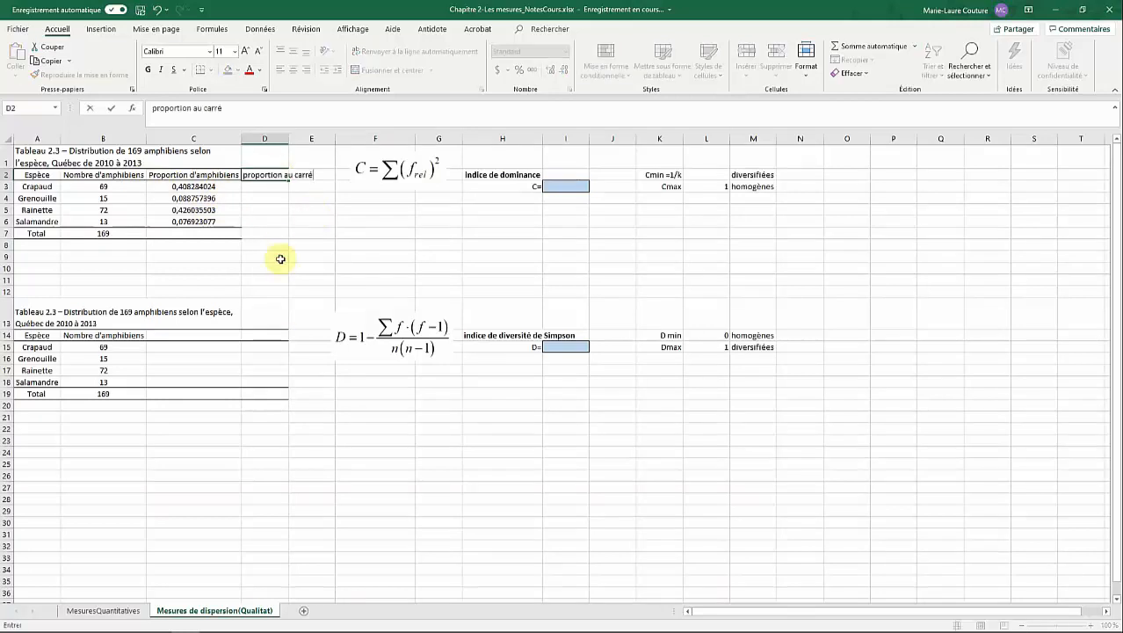
key("Return")
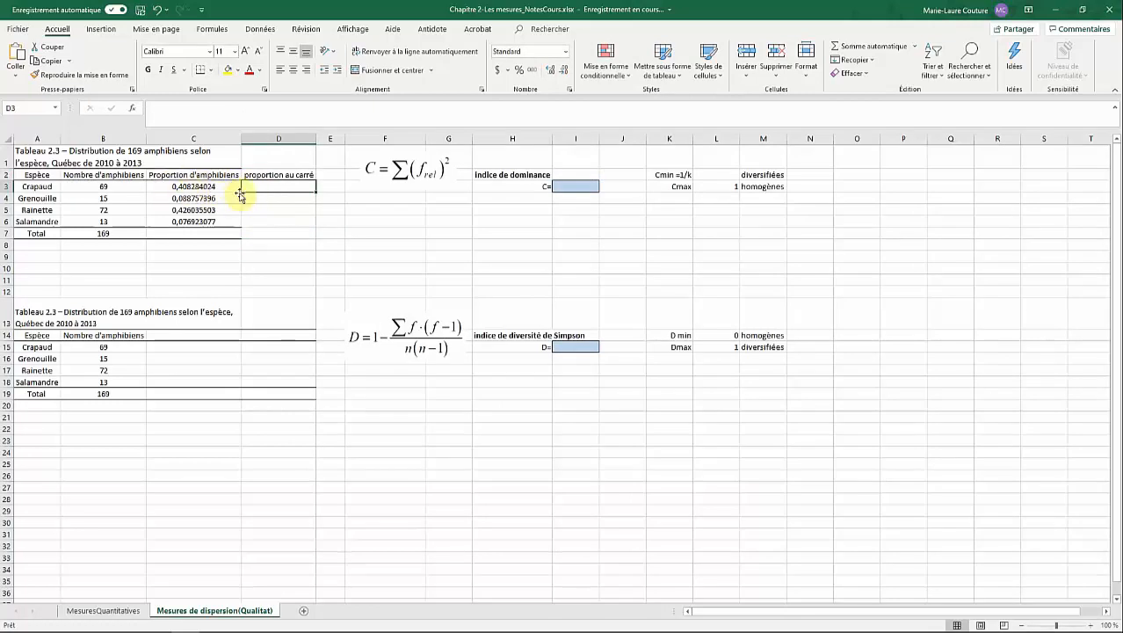
Square each species' proportion in D3:D6 by entering =C3^2 in D3 and filling it down to the Salamandre row.
type("=")
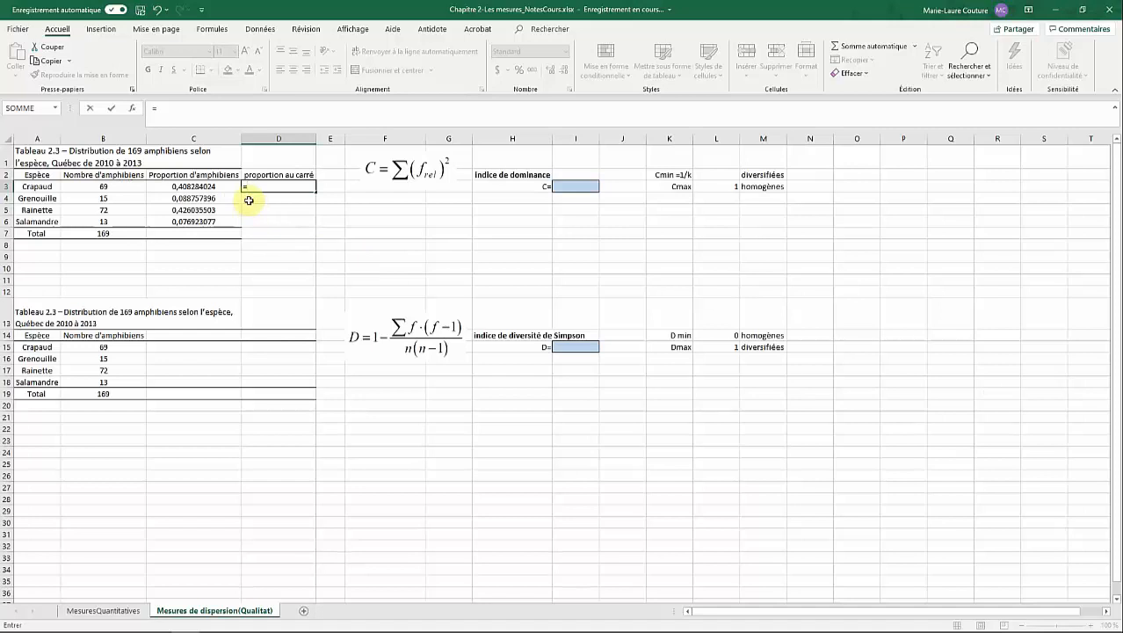
left_click(215, 186)
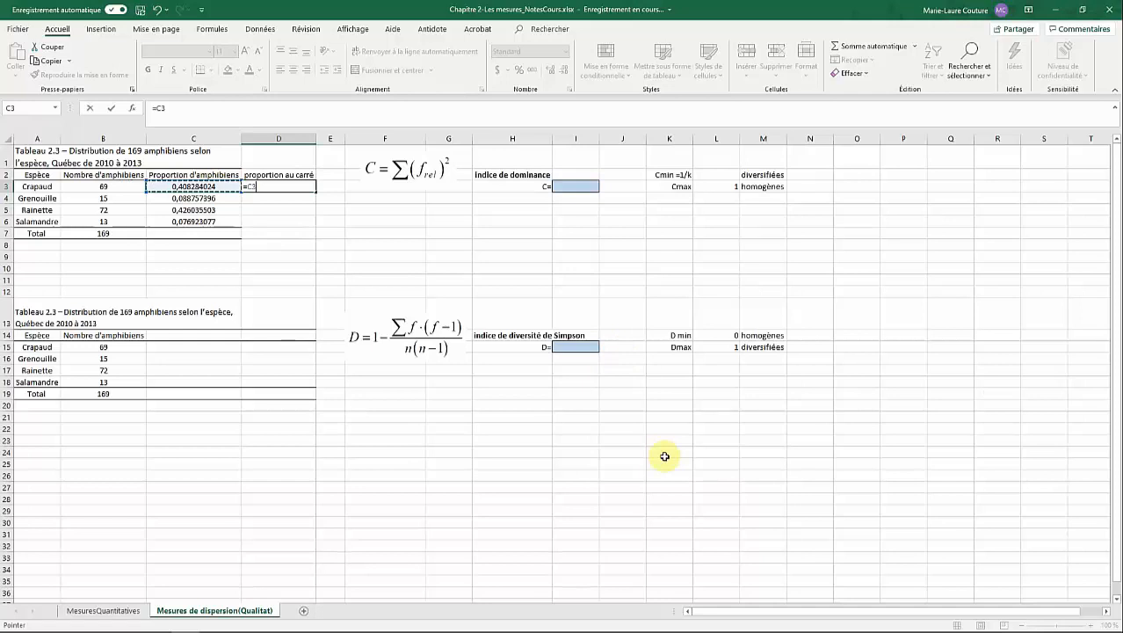
type("^2")
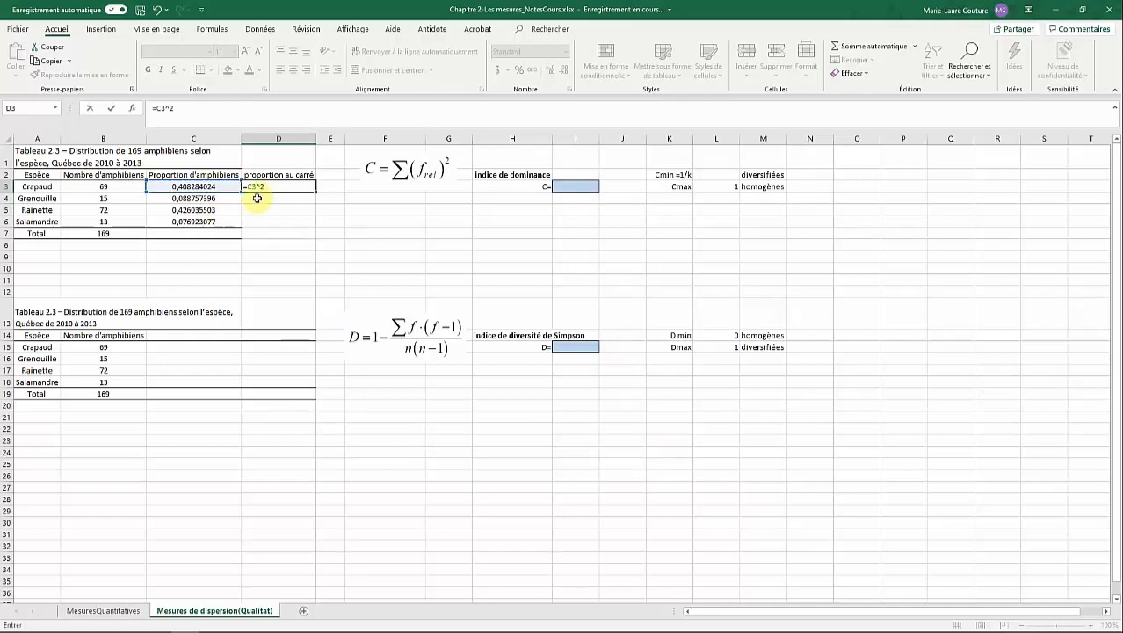
key("Return")
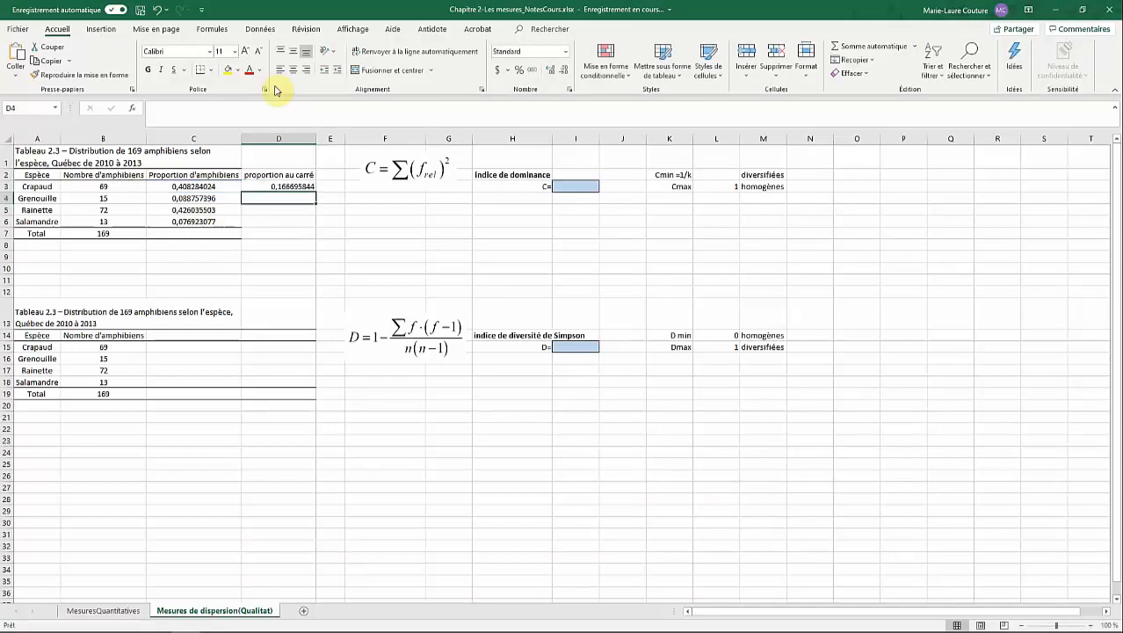
left_click(292, 186)
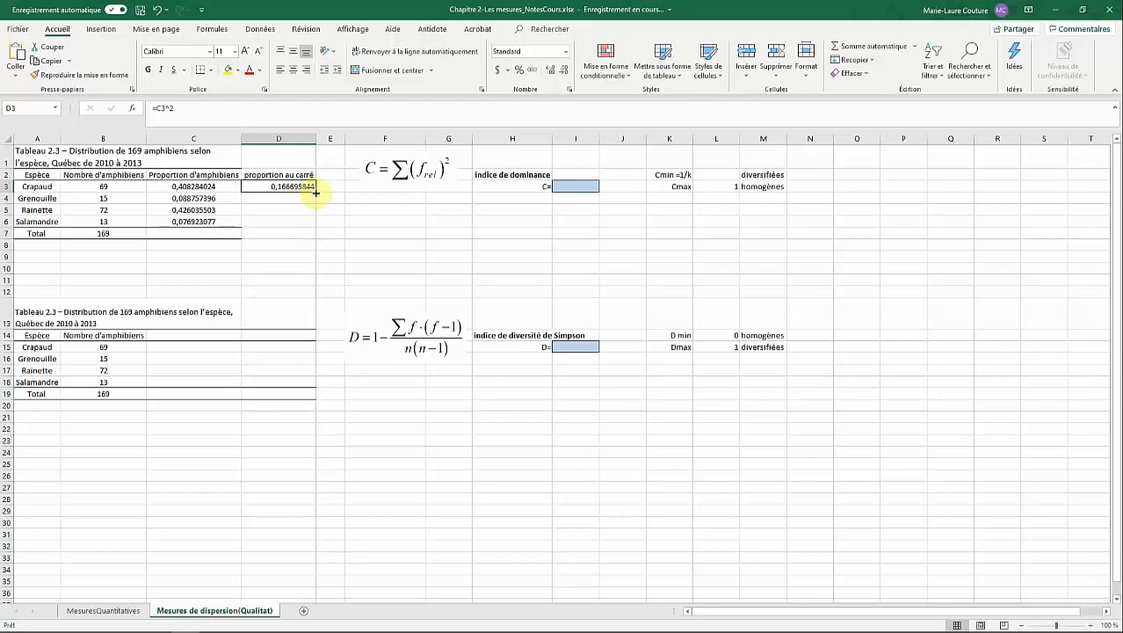
left_click_drag(314, 192, 314, 229)
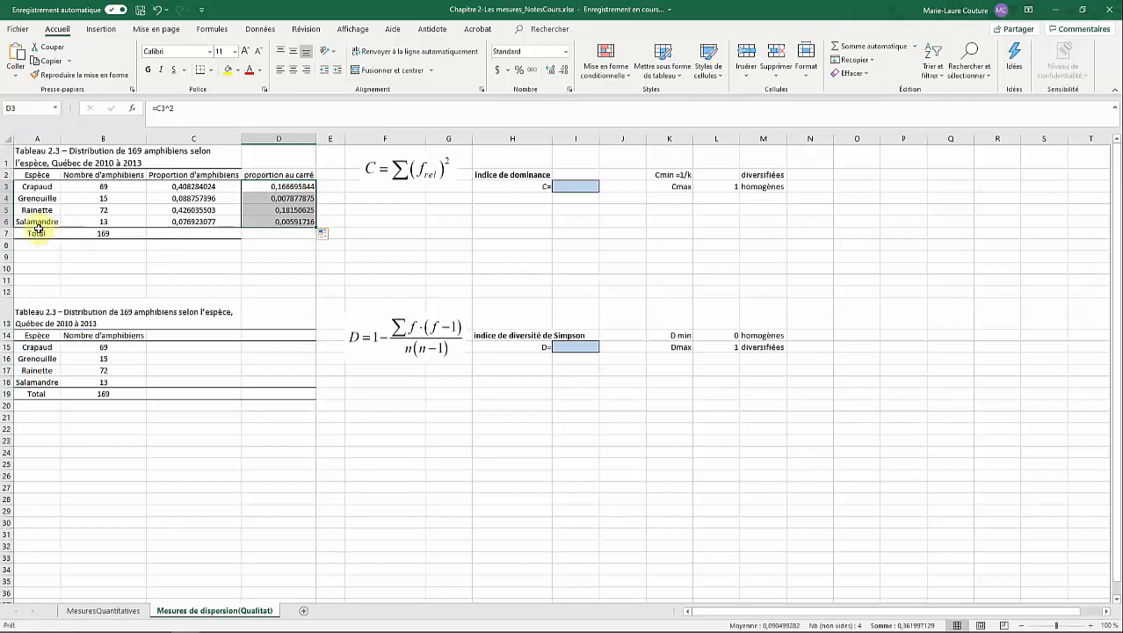
left_click(266, 244)
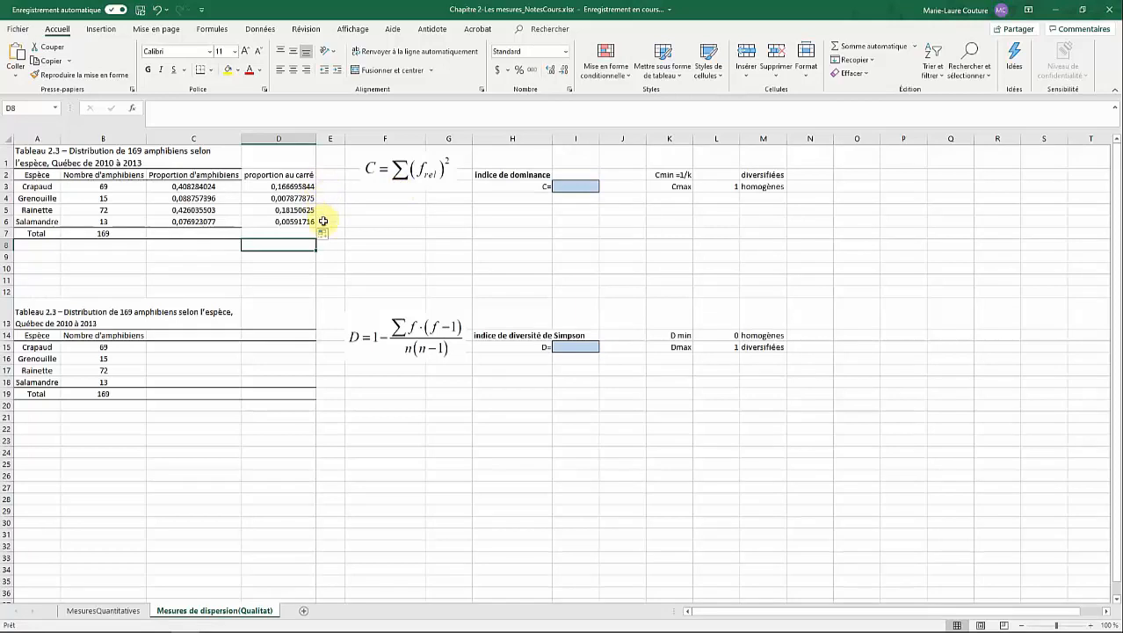
Total the squared proportions in D7 with the SOMME function over D3:D6.
left_click(281, 233)
type("=somme")
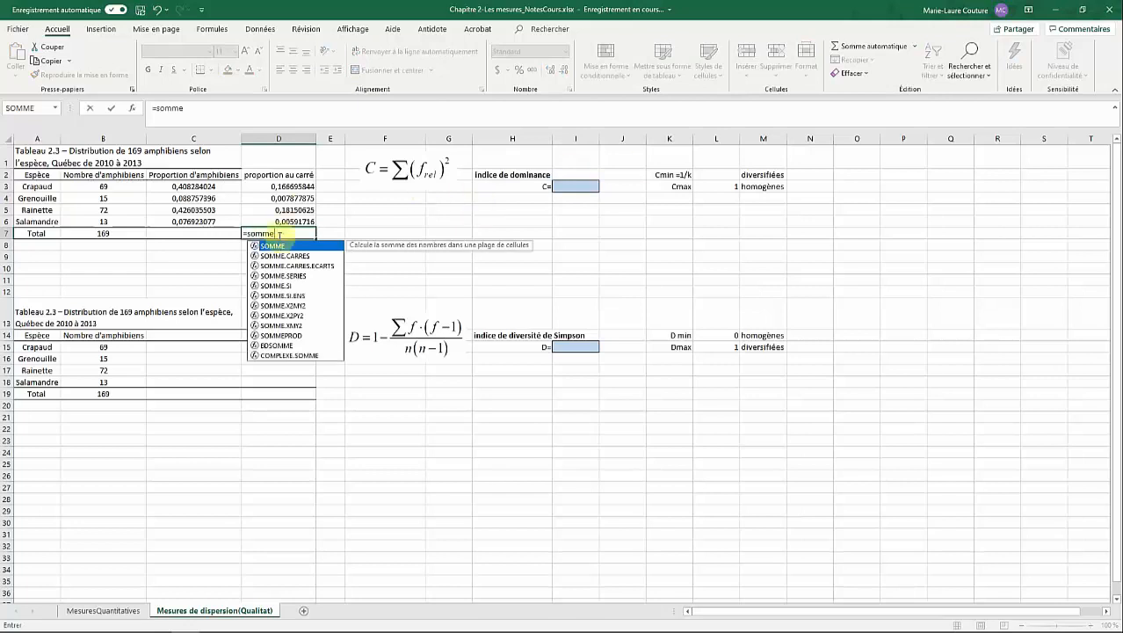
double_click(296, 247)
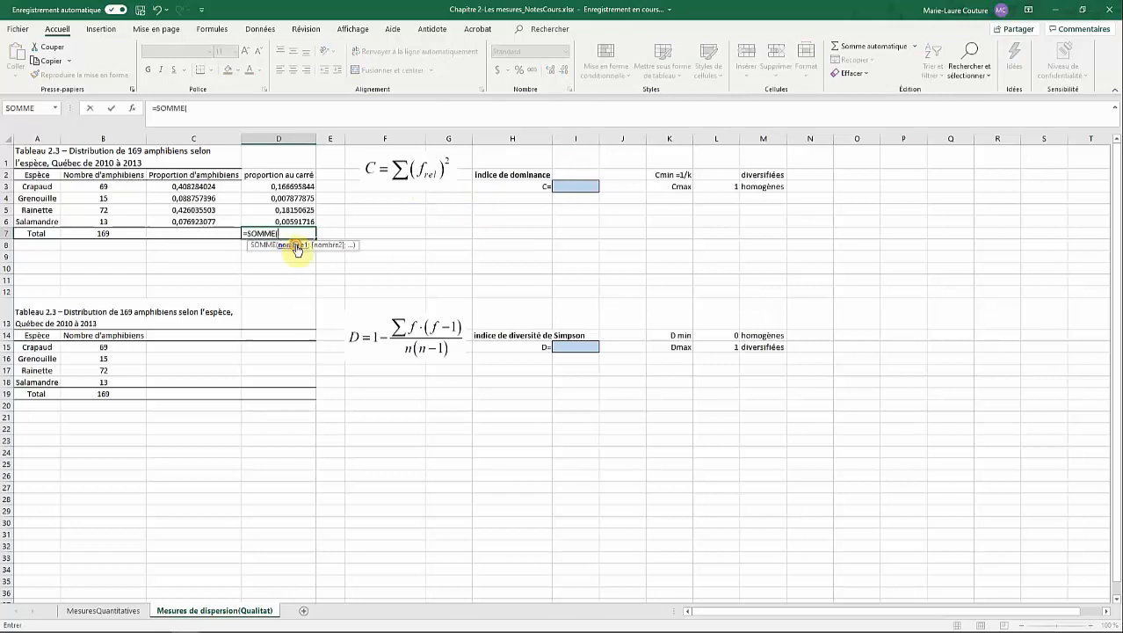
left_click_drag(296, 186, 296, 221)
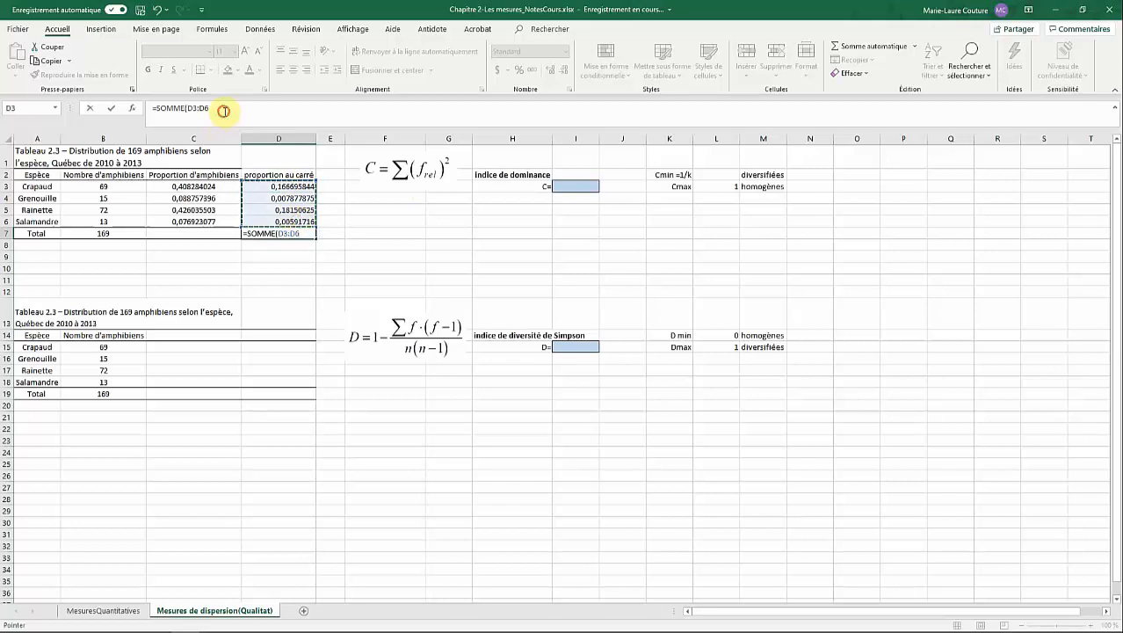
key("Return")
left_click(301, 233)
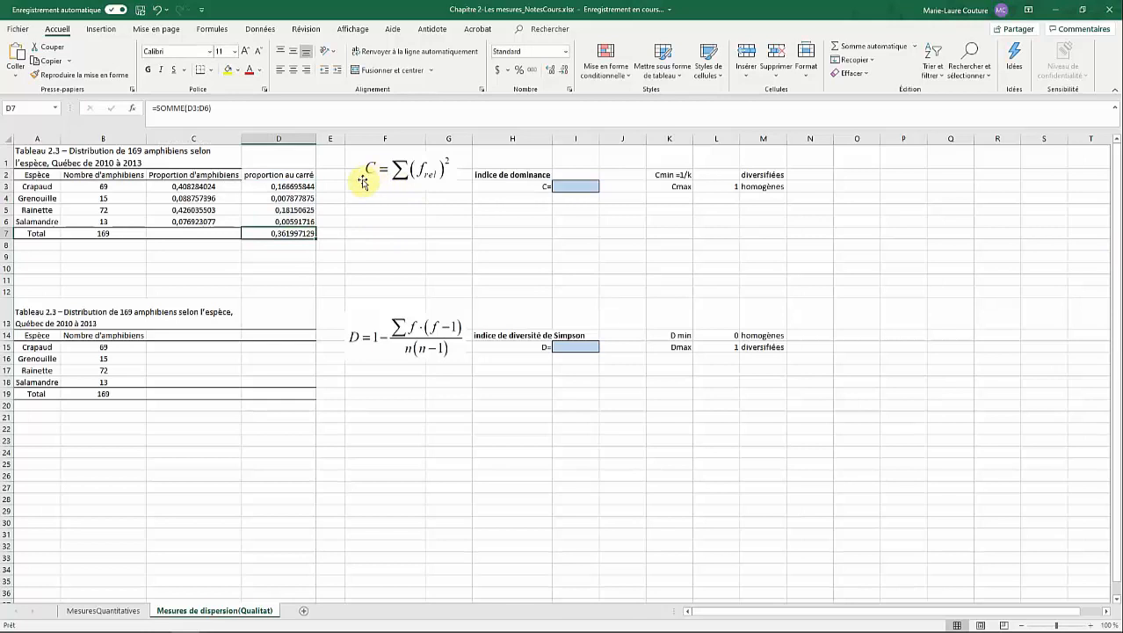
Link the dominance index C in I3 to the total of squared proportions with =D7.
left_click(557, 186)
type("=")
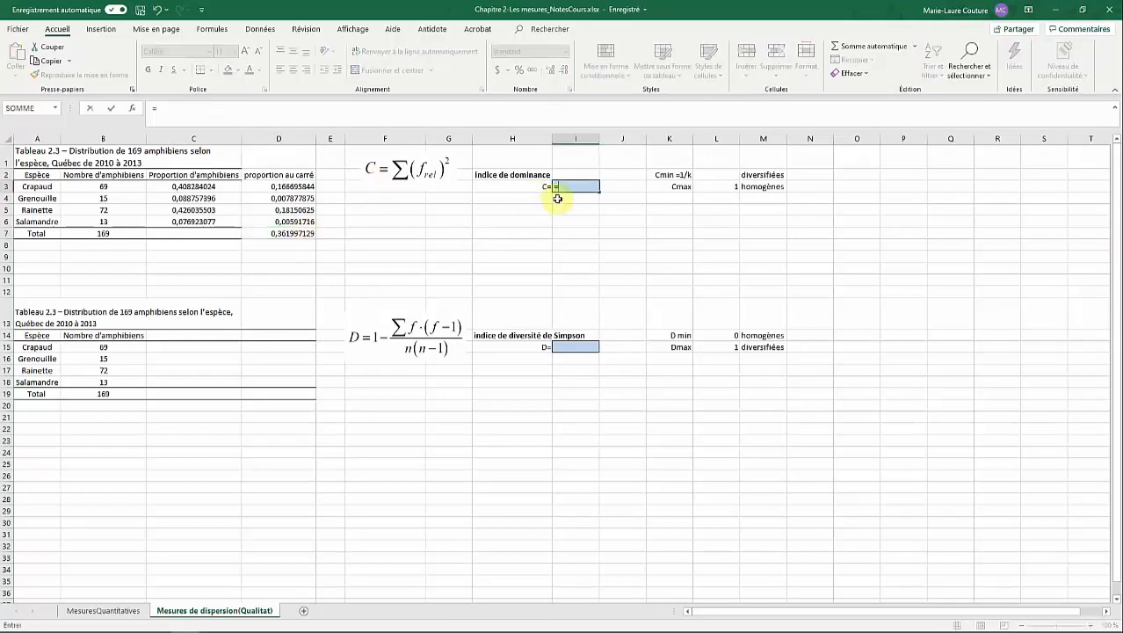
left_click(293, 233)
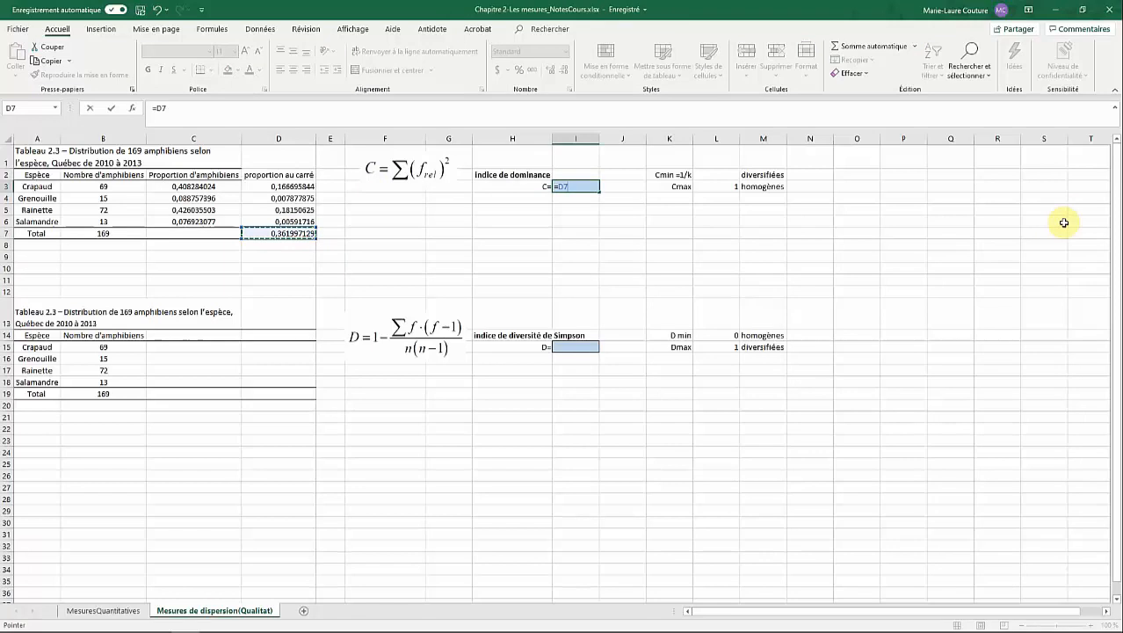
key("ctrl+Return")
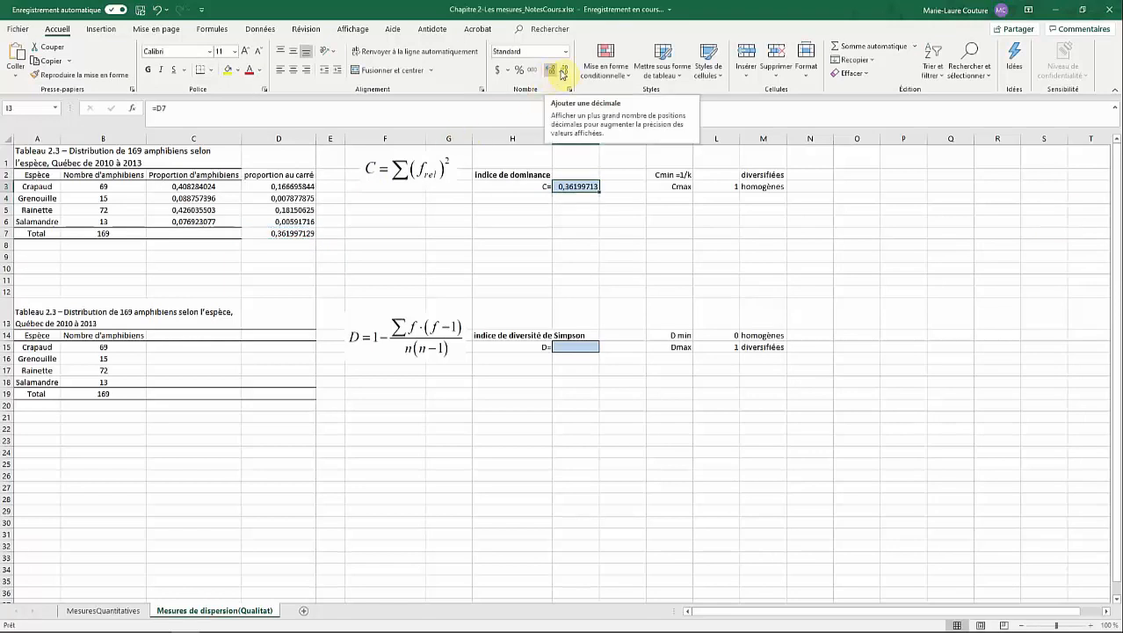
Reduce the displayed precision of the dominance index in I3 to four decimal places.
left_click(563, 74)
left_click(563, 74)
left_click(563, 74)
left_click(563, 74)
left_click(661, 244)
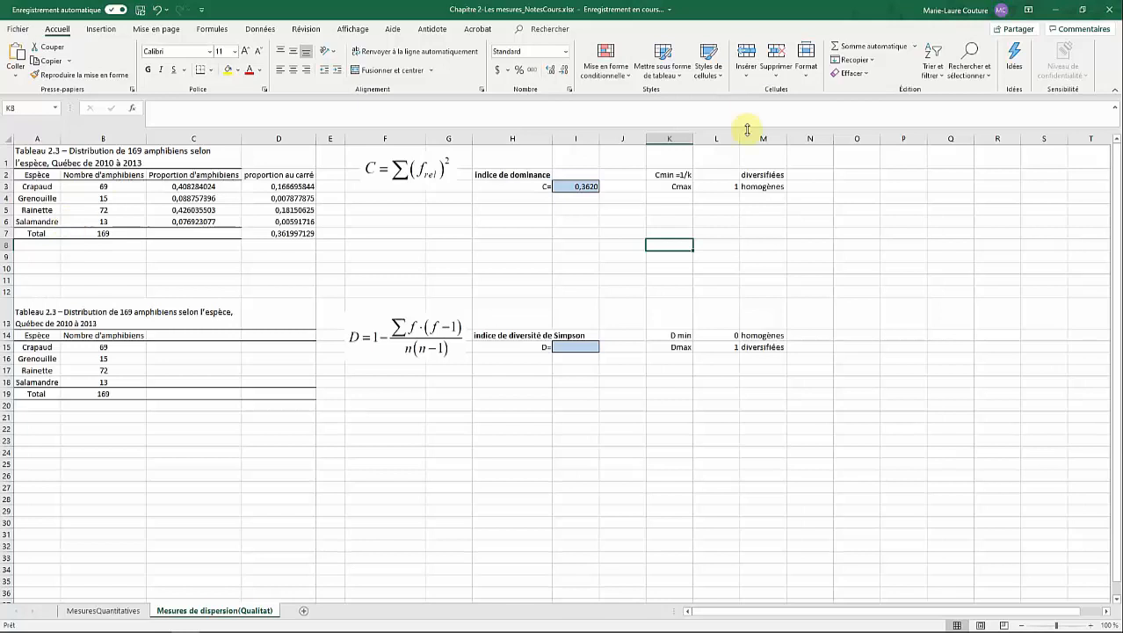
Calculate the minimum dominance index Cmin in L2 with the formula =1/4.
left_click(714, 174)
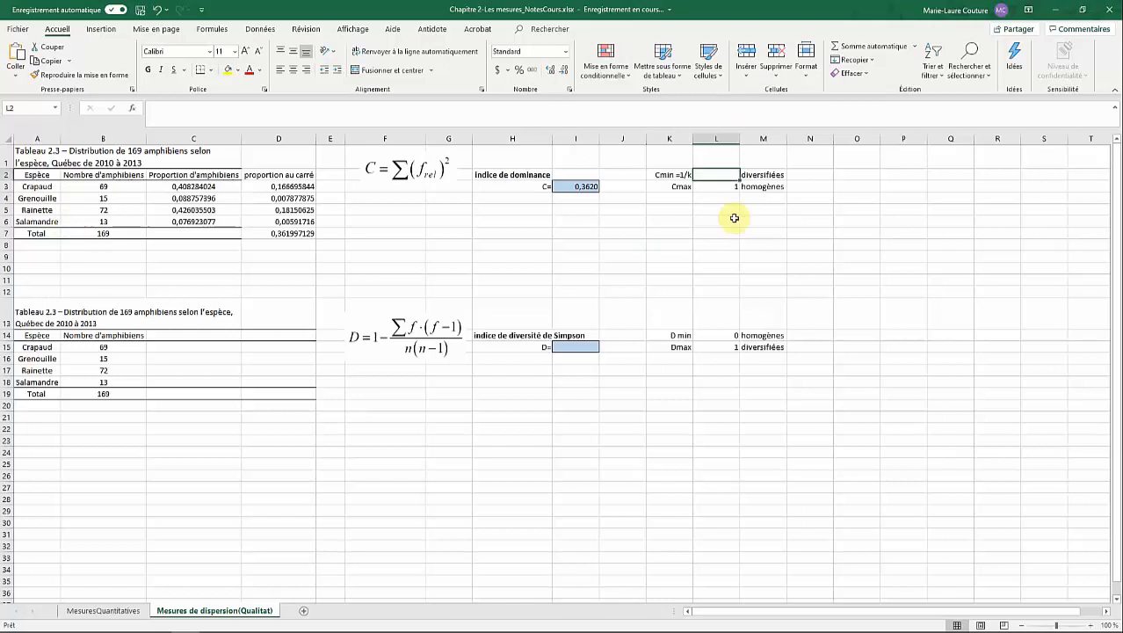
type("=1/4")
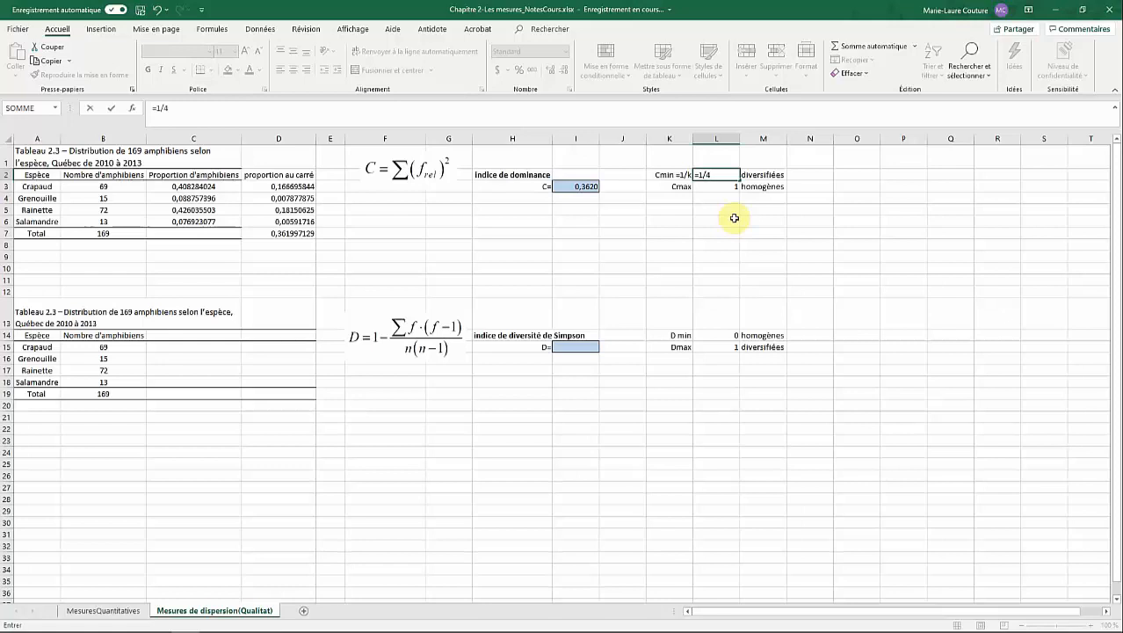
key("Return")
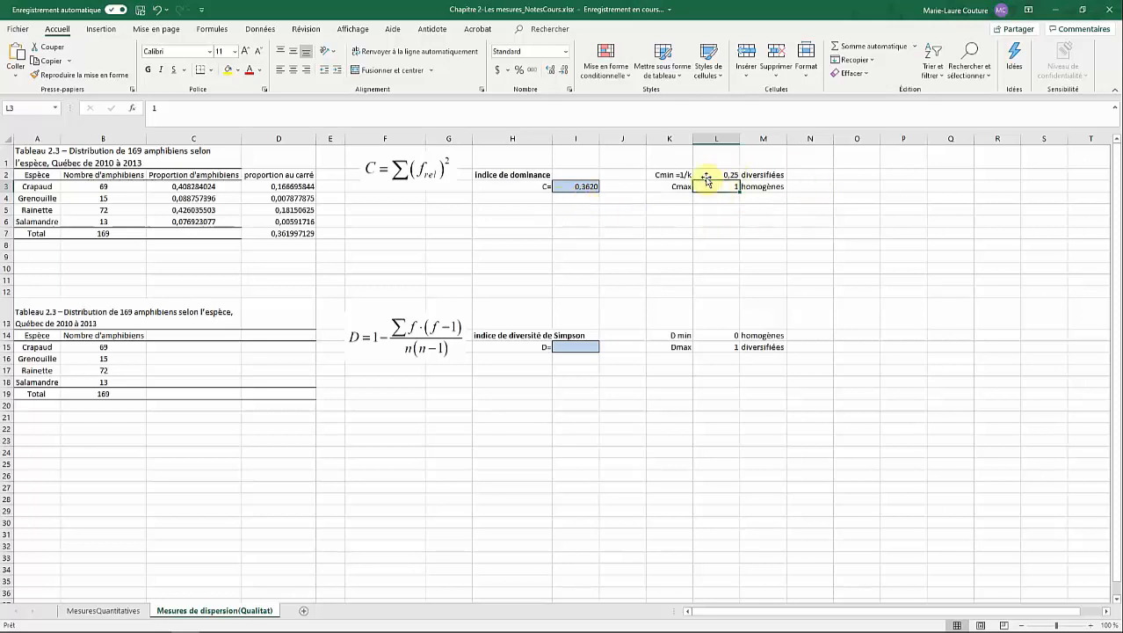
Highlight the Cmin =1/k label in K2 with a yellow fill.
left_click(792, 172)
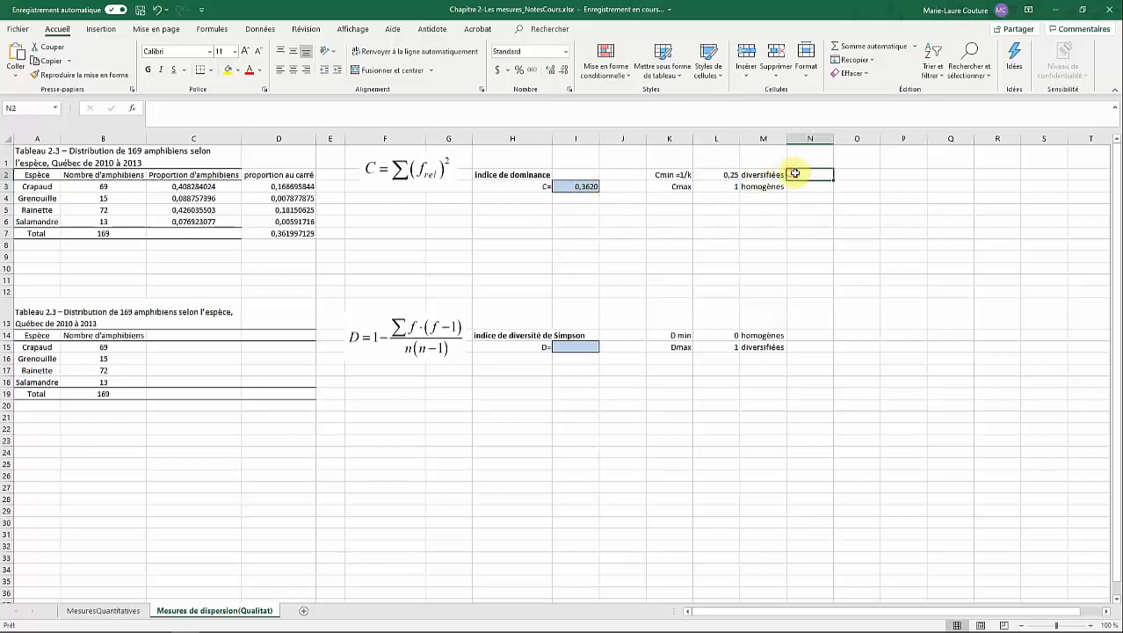
left_click(681, 177)
left_click(228, 70)
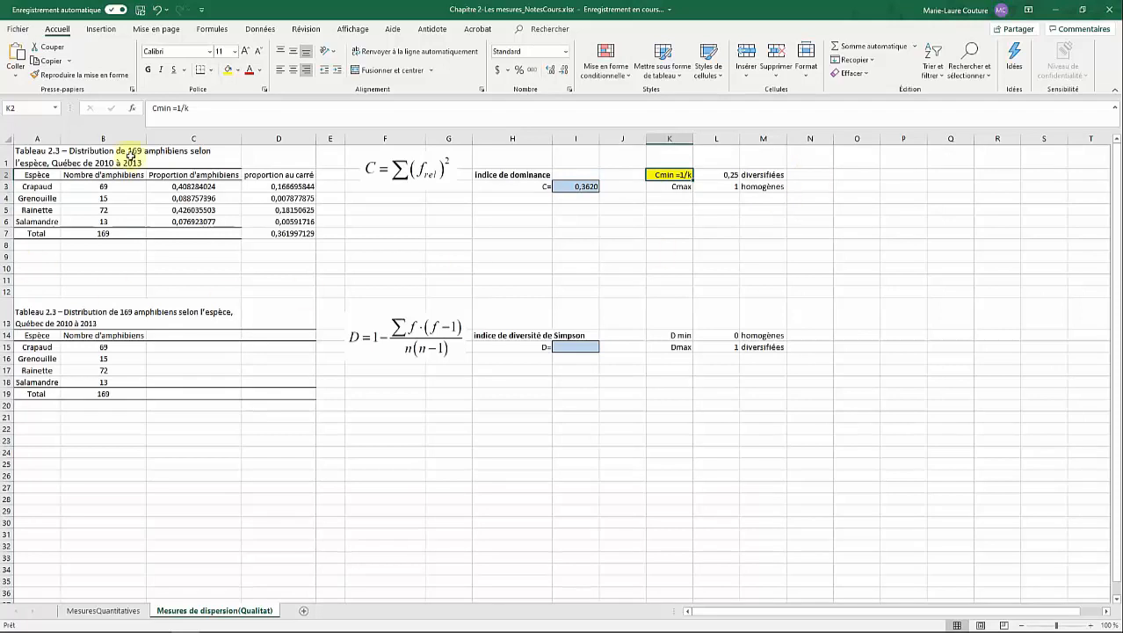
left_click(410, 441)
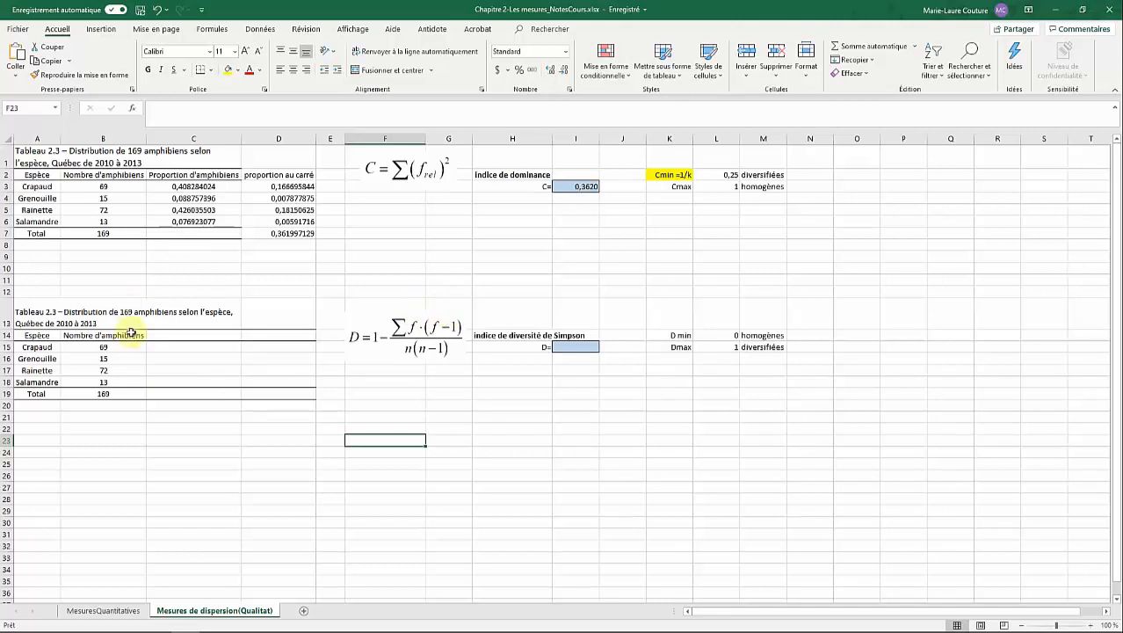
Append (f) to the Nombre d'amphibiens header in B14 of the lower table.
left_click(179, 341)
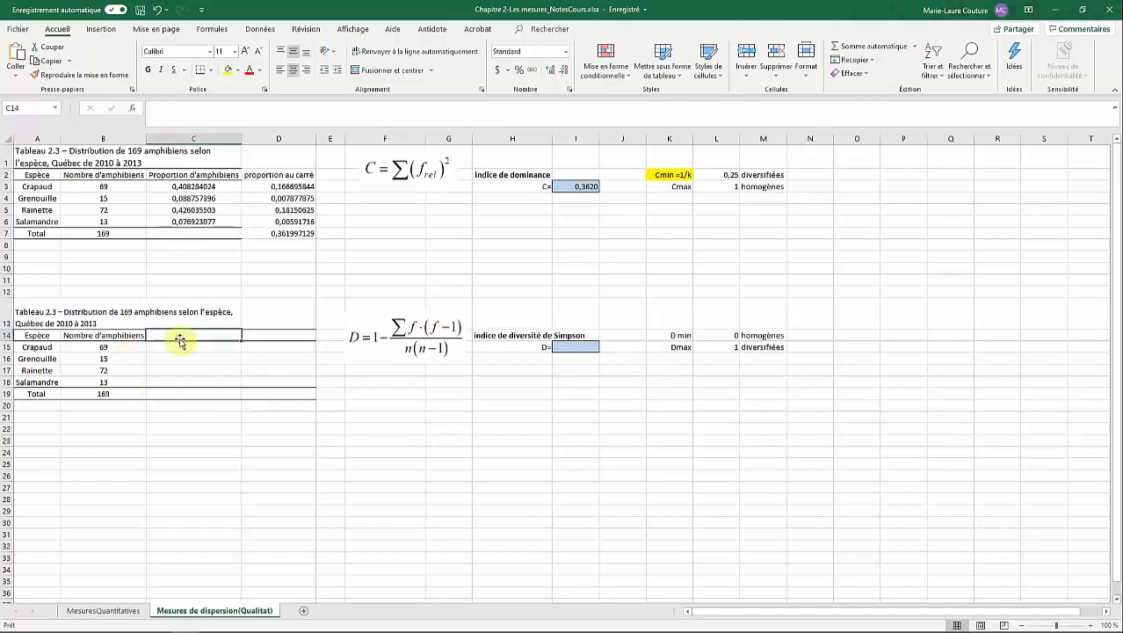
left_click(129, 341)
left_click(234, 109)
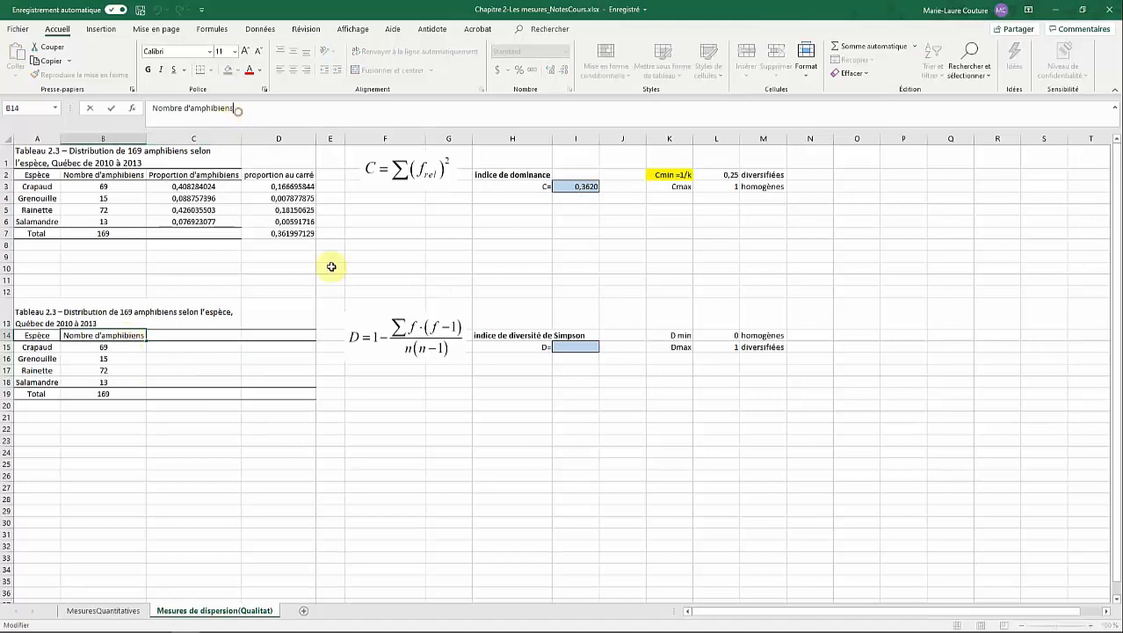
type("(f)")
key("Tab")
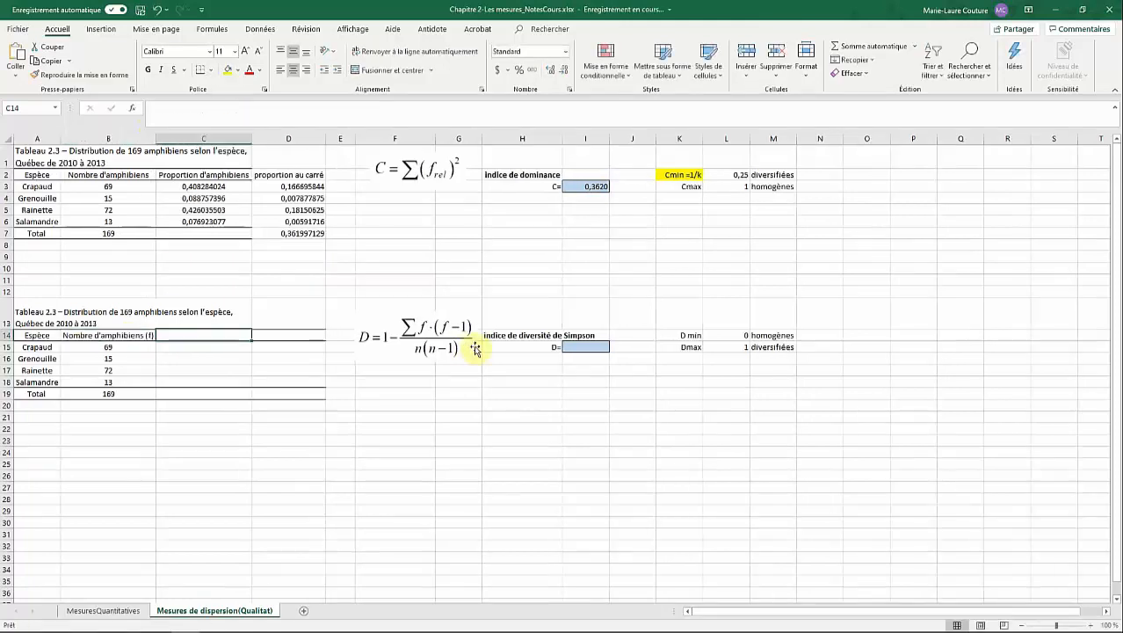
Calculate f-1 in C15 with =B15-1, fill it down to C18, and head the column f-1 in C14.
left_click(164, 345)
type("=")
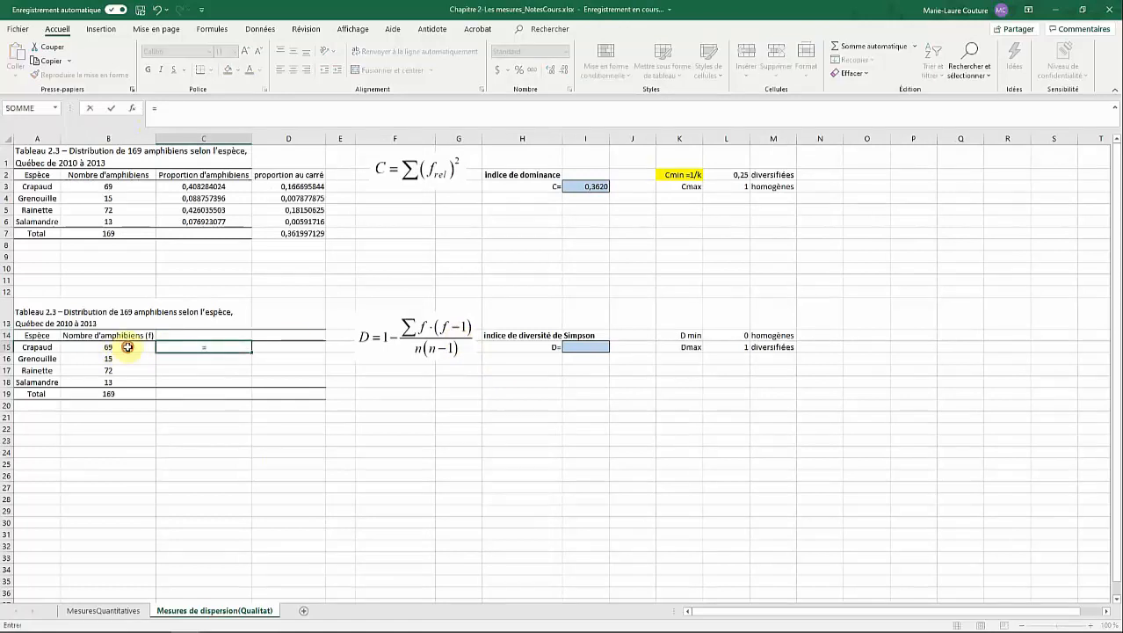
left_click(127, 348)
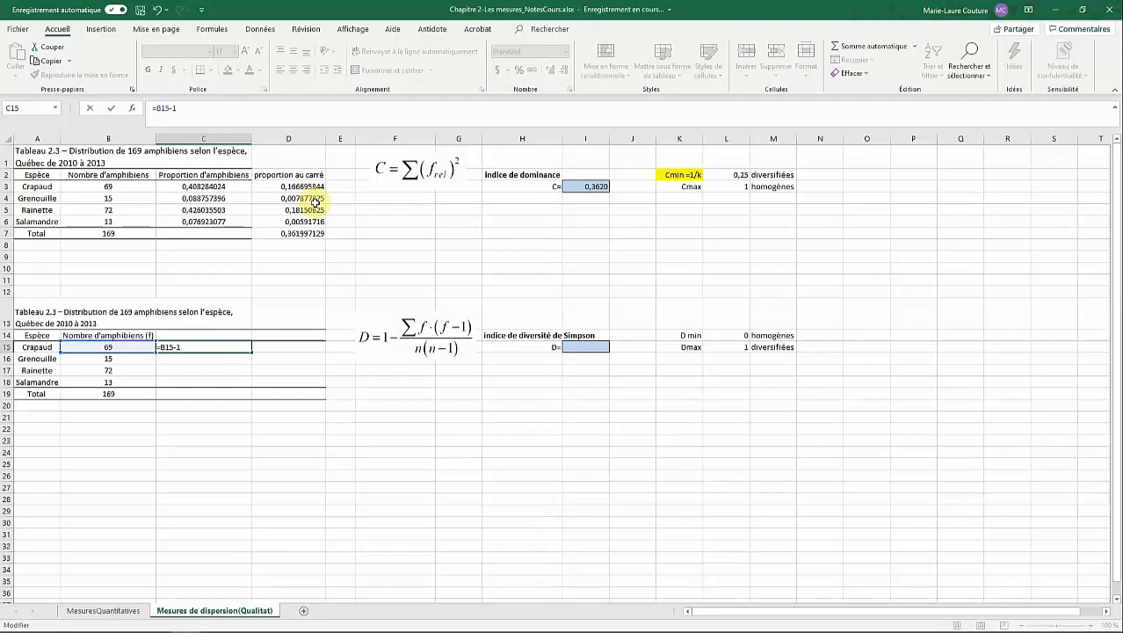
key("Return")
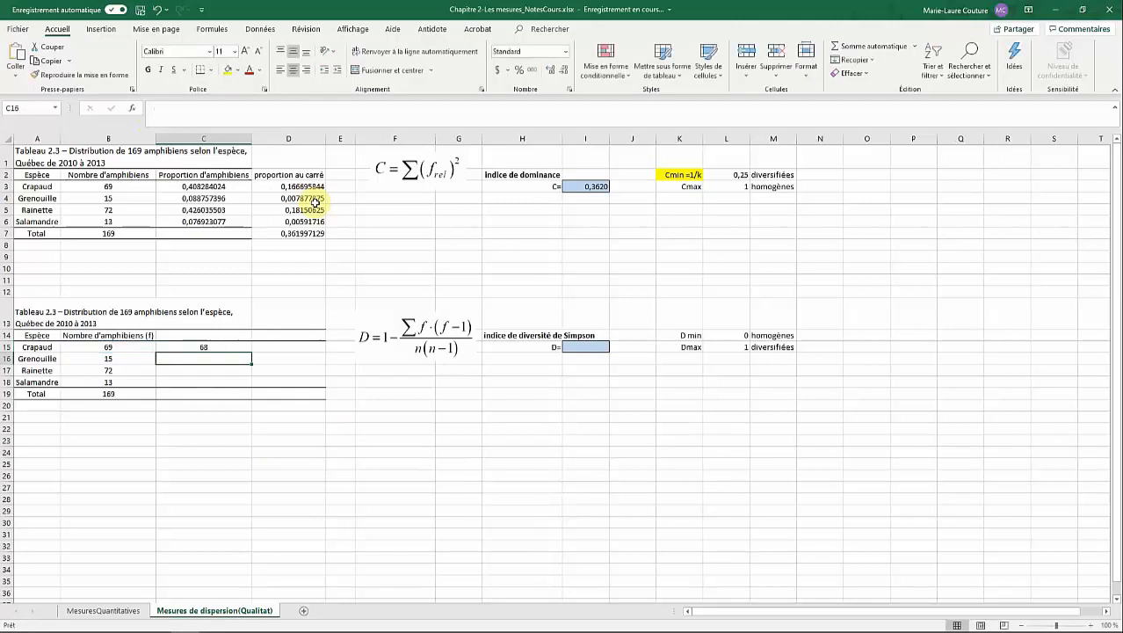
left_click(245, 349)
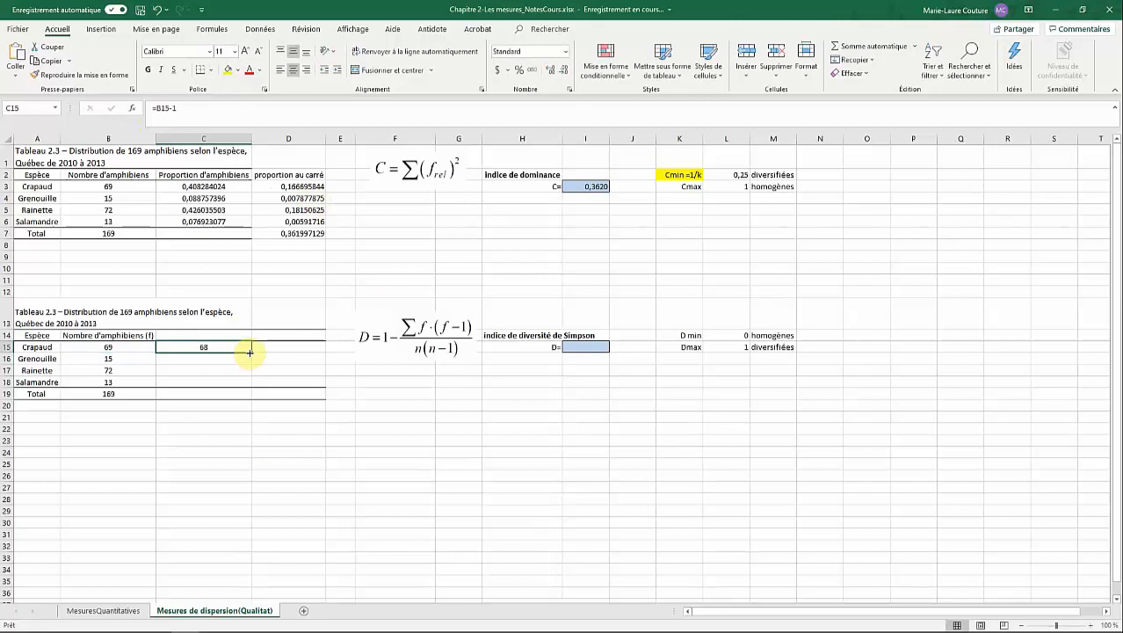
left_click_drag(249, 353, 250, 384)
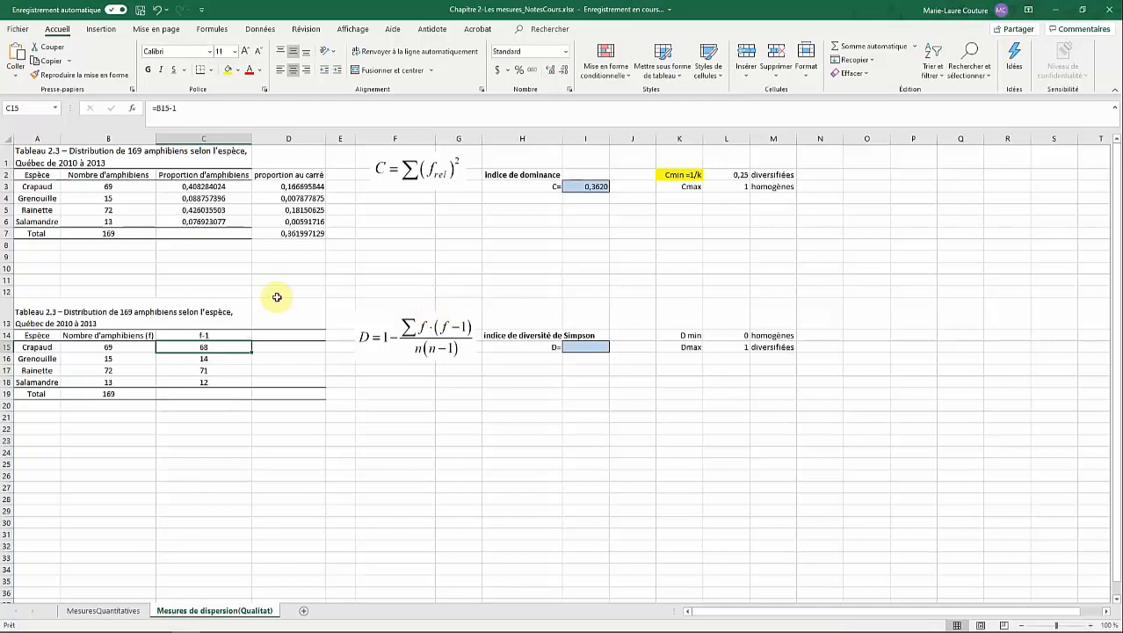
Enter the column header f x (f-1) in D14.
double_click(280, 335)
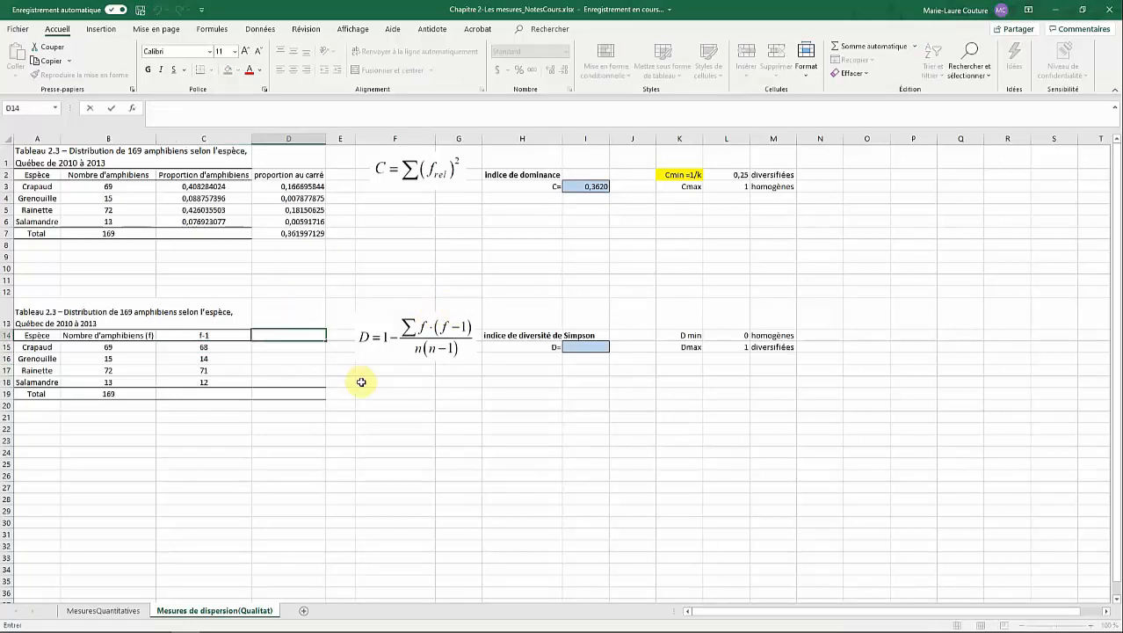
type("f x (f-1)")
key("Return")
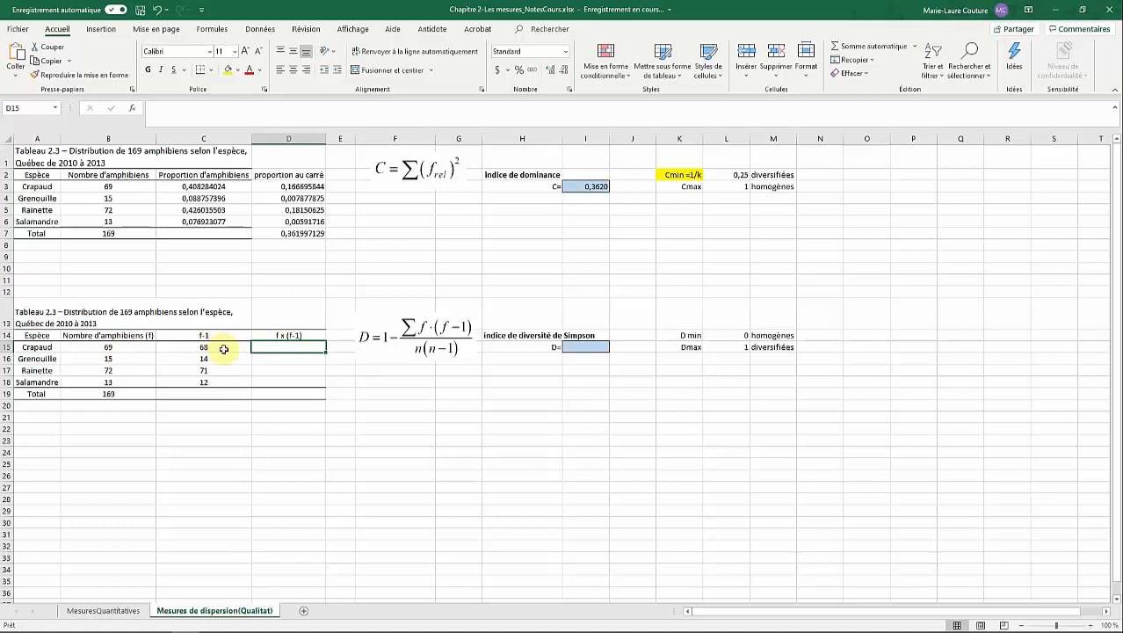
Calculate f x (f-1) in D15 with =B15*C15 and fill the formula down to D18.
type("=")
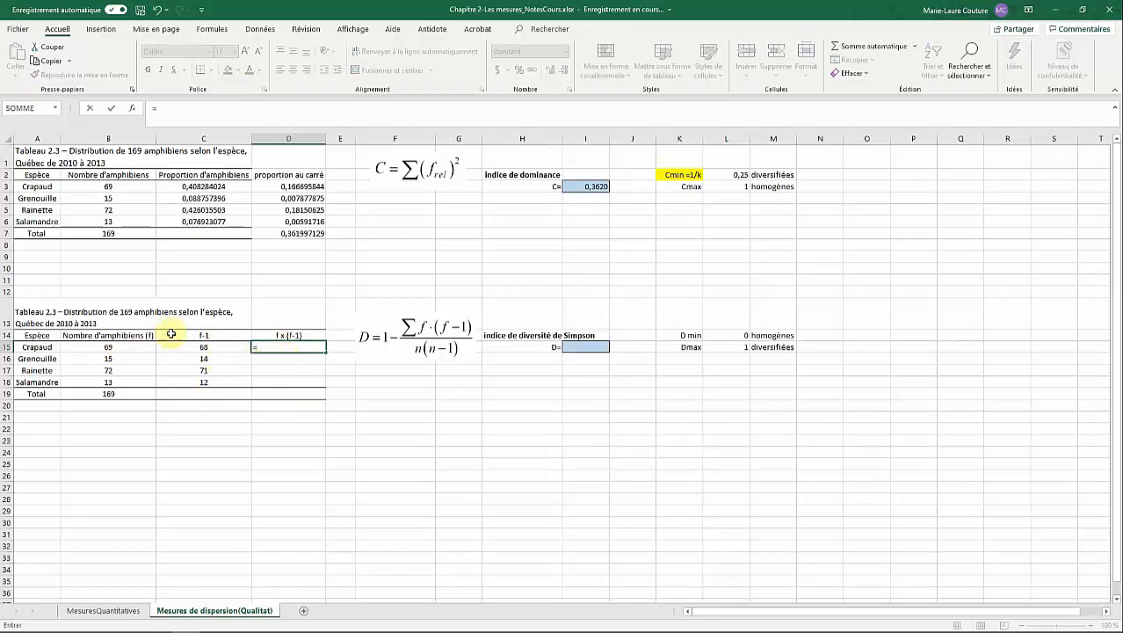
left_click(126, 351)
type("*")
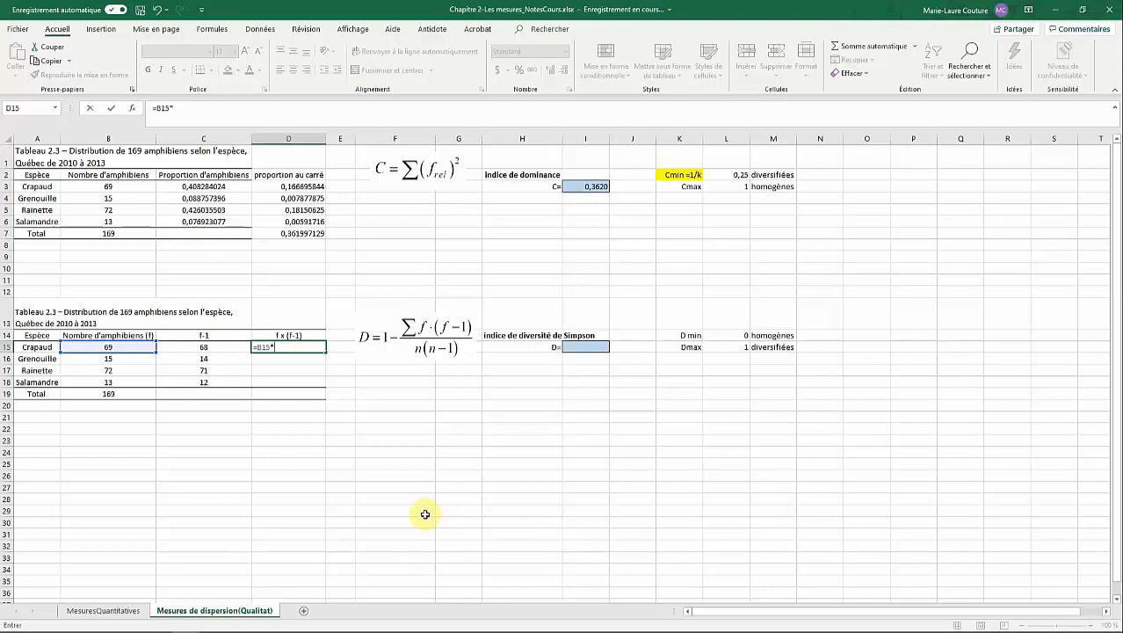
left_click(222, 348)
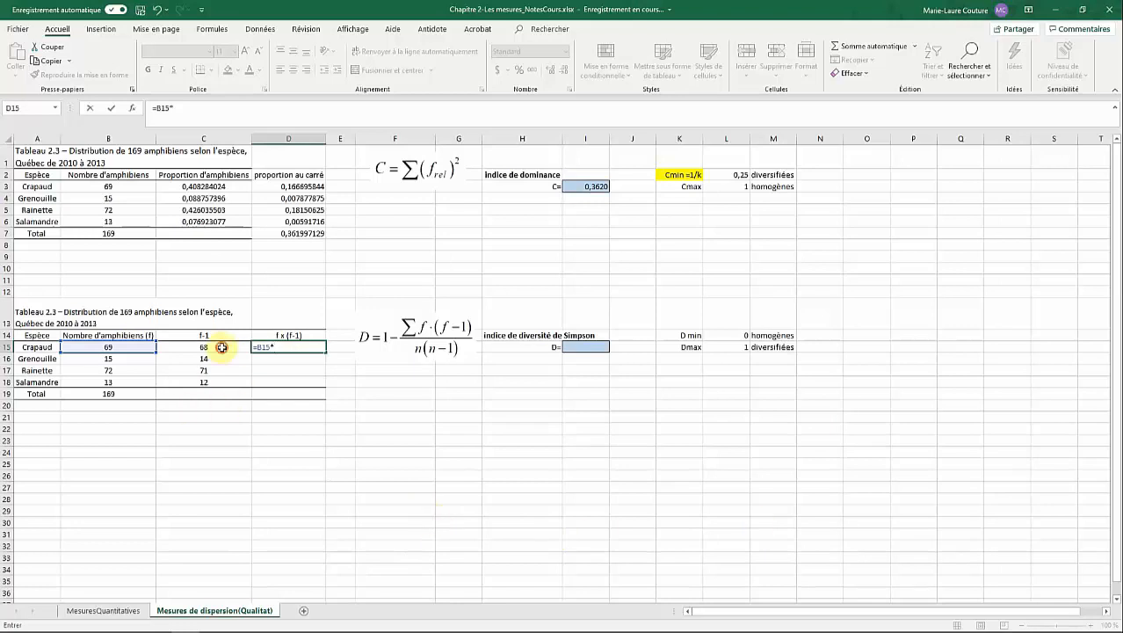
key("ctrl+Return")
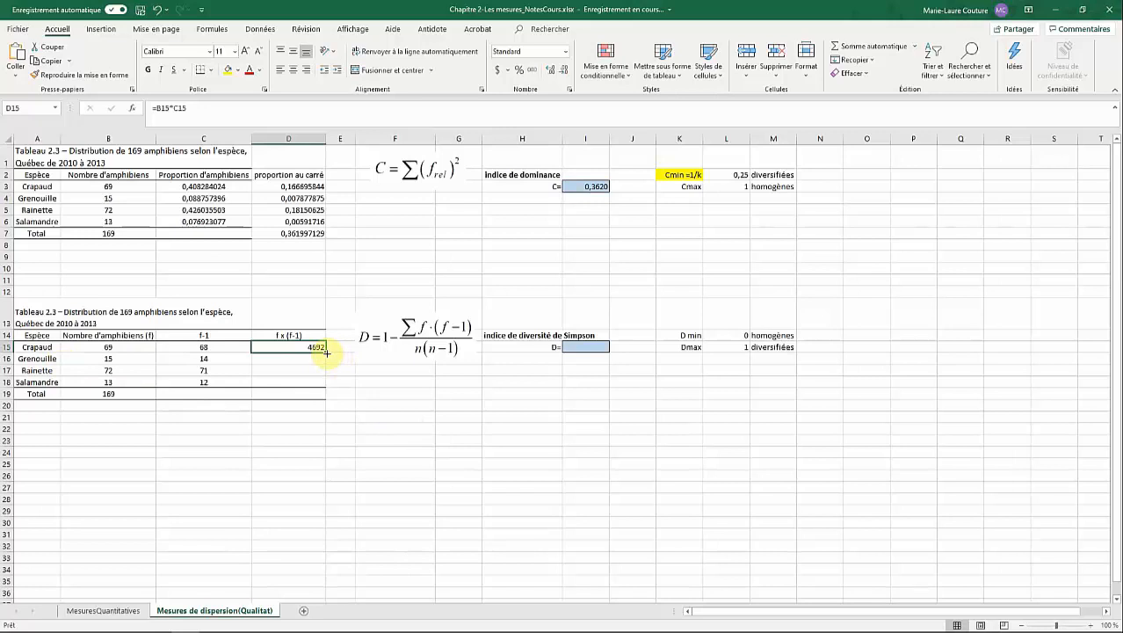
left_click_drag(326, 353, 322, 400)
left_click(340, 428)
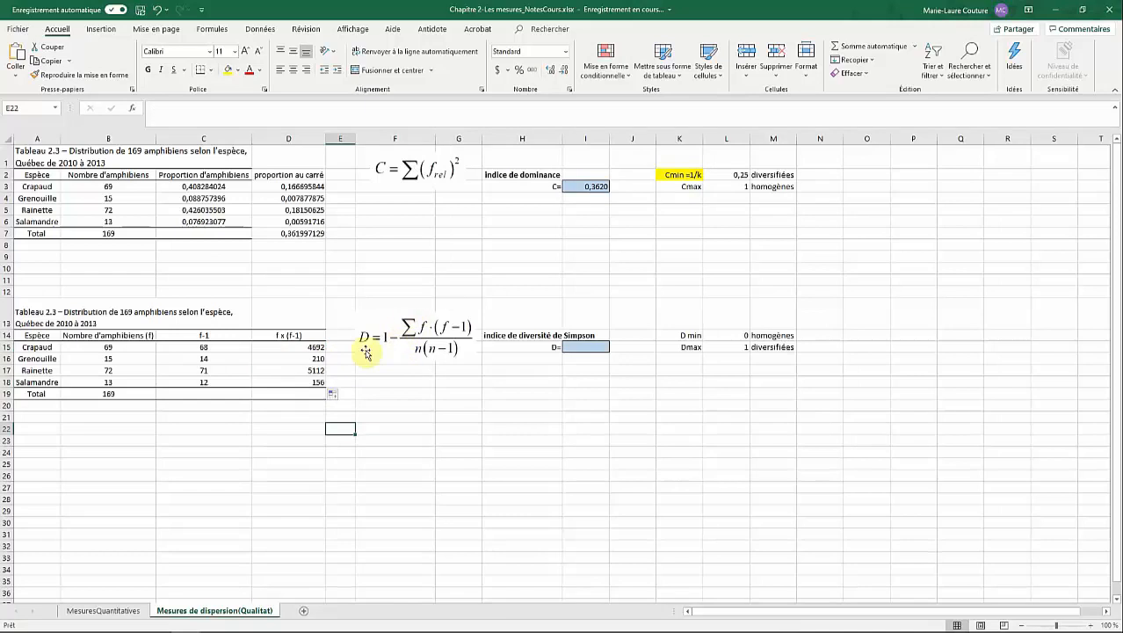
Total the f x (f-1) products in D19 with the SOMME function over D15:D18.
left_click(333, 348)
left_click(334, 382)
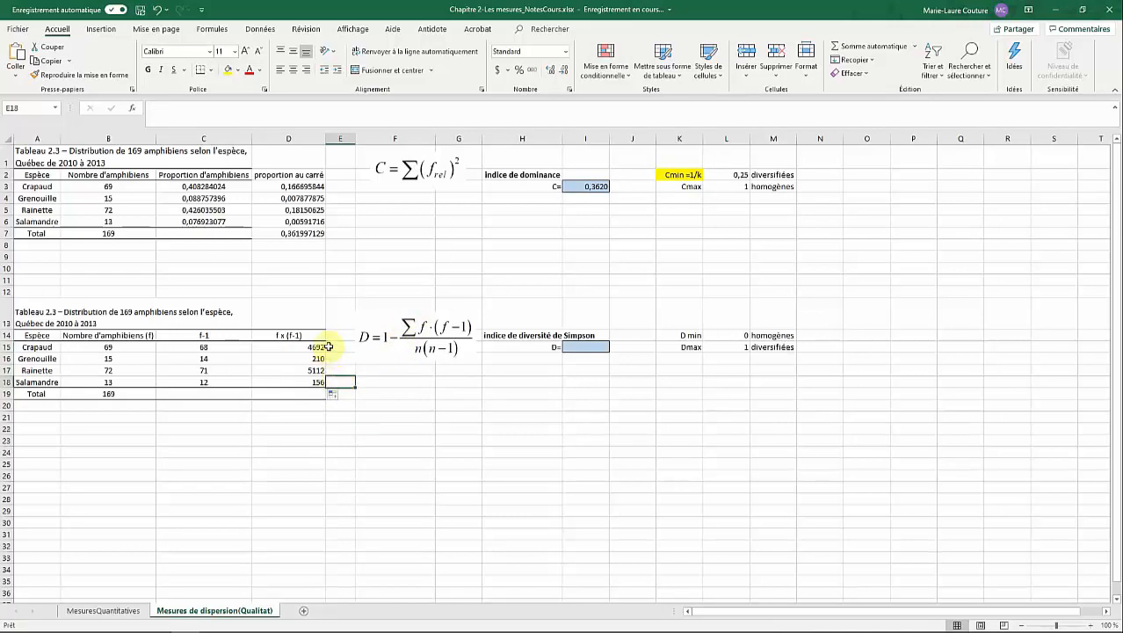
double_click(322, 398)
type("=somme")
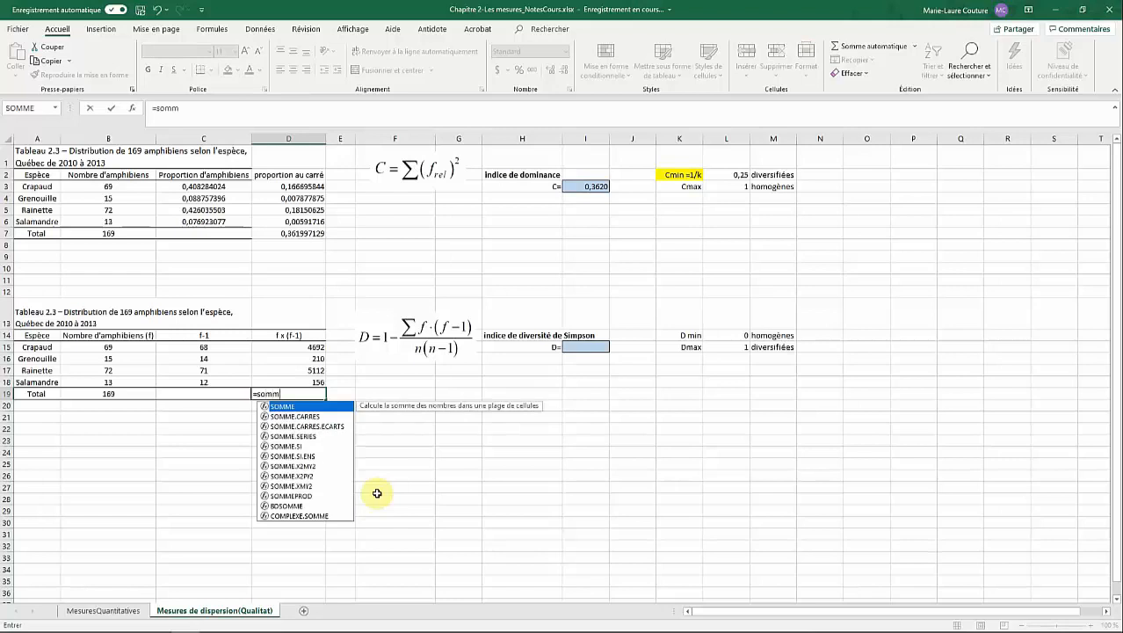
double_click(297, 405)
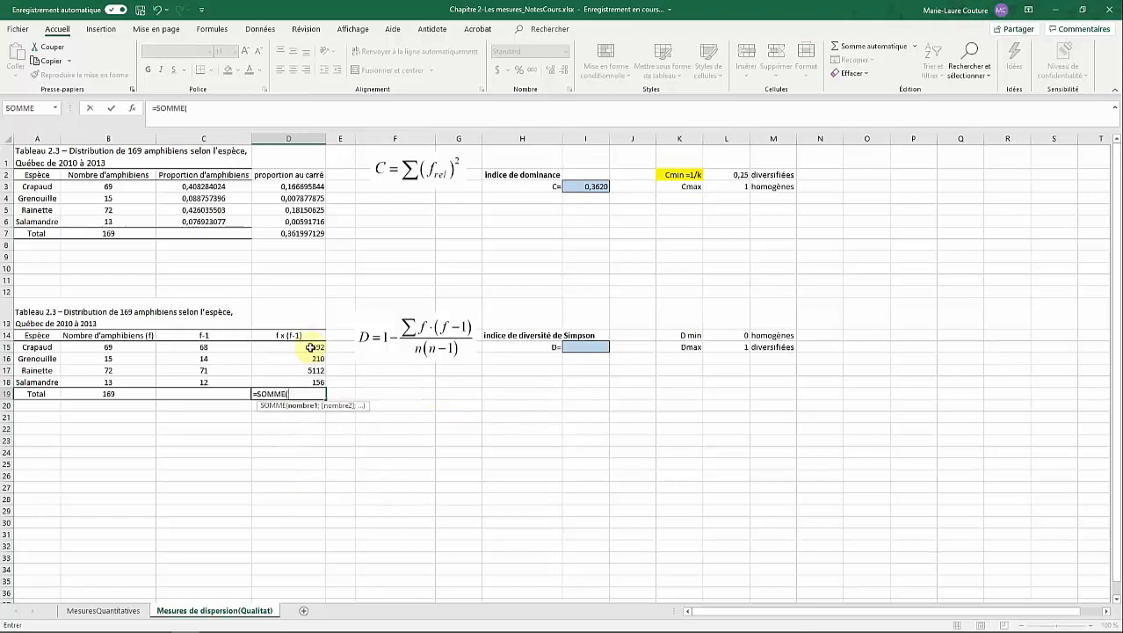
left_click_drag(309, 347, 312, 380)
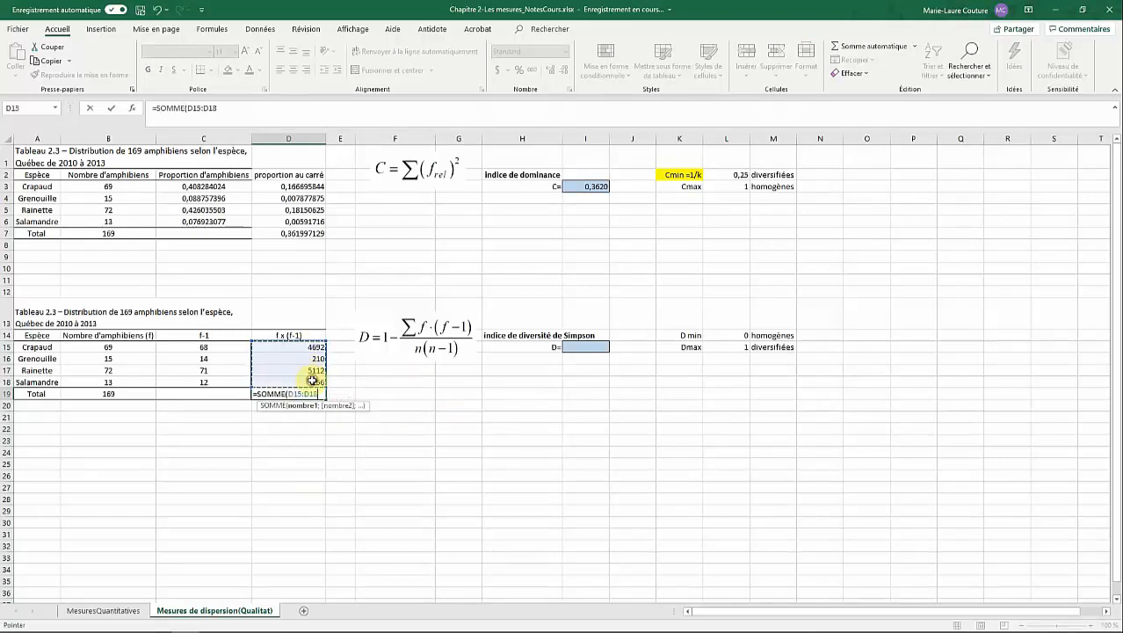
left_click(237, 111)
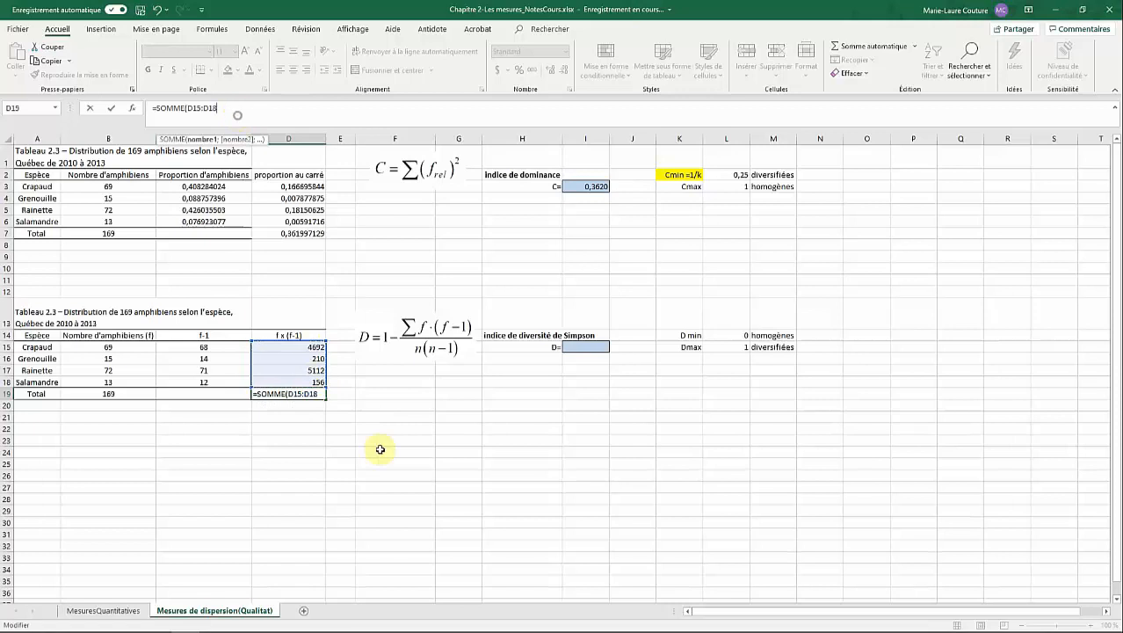
mouse_move(479, 626)
key("ctrl+Return")
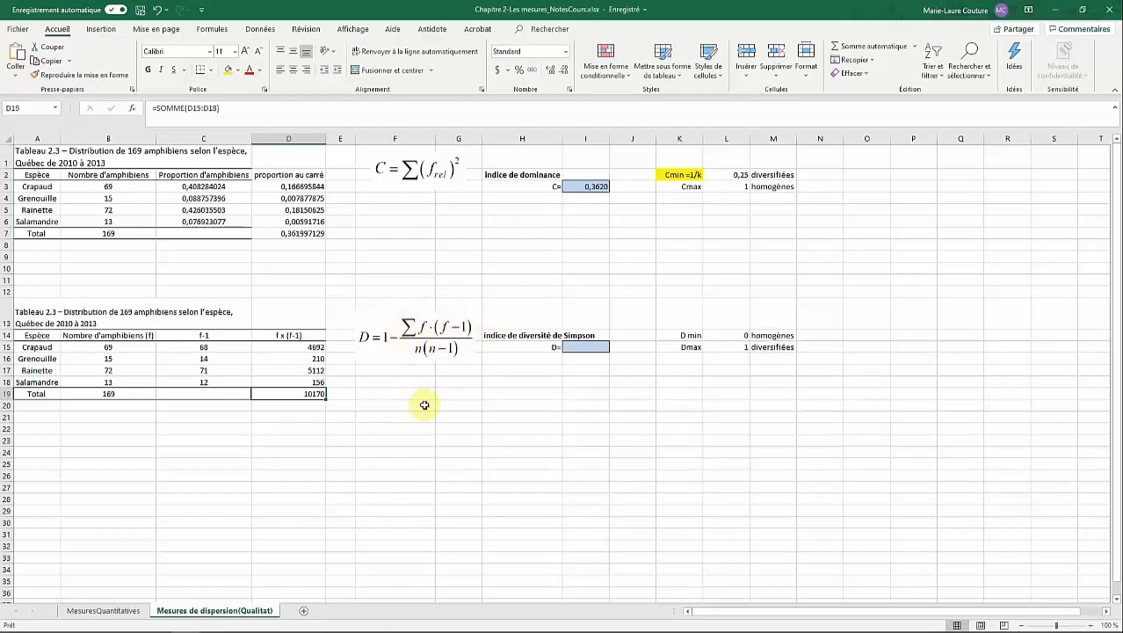
Label B21 as n and C21 as n-1, and link B22 to the total number of amphibians with =B19.
left_click(420, 362)
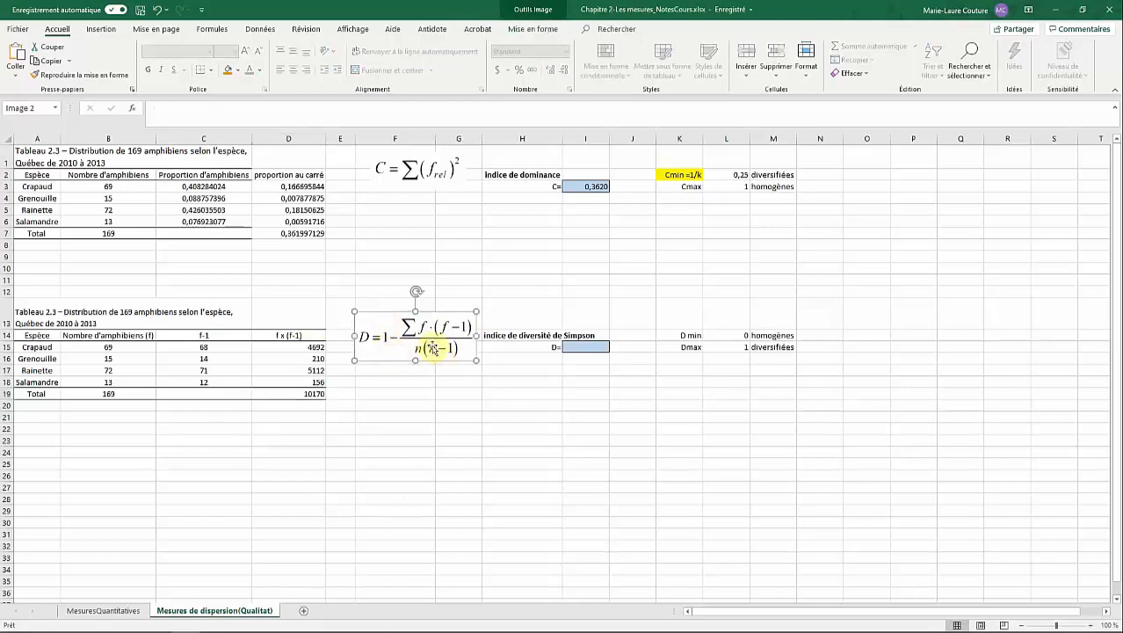
left_click(452, 417)
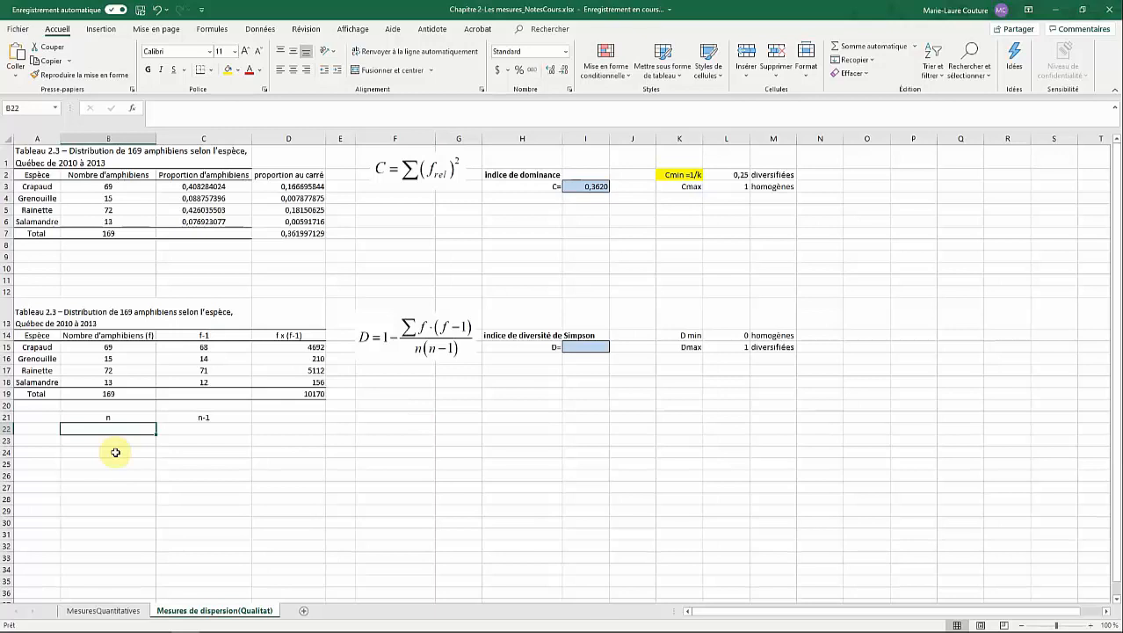
type("=")
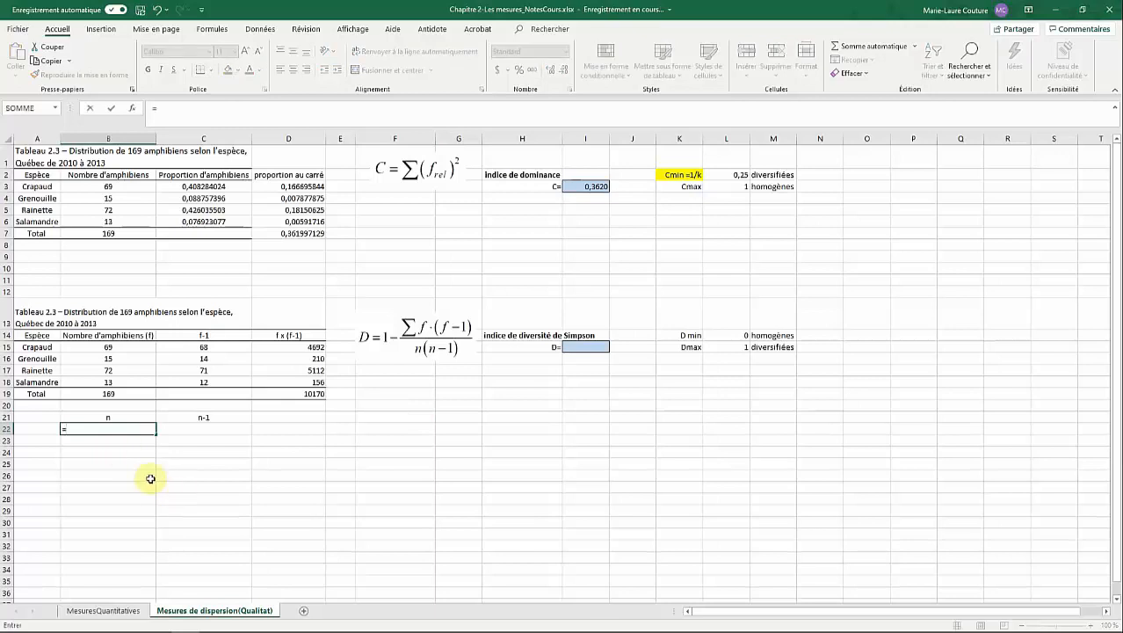
left_click(141, 394)
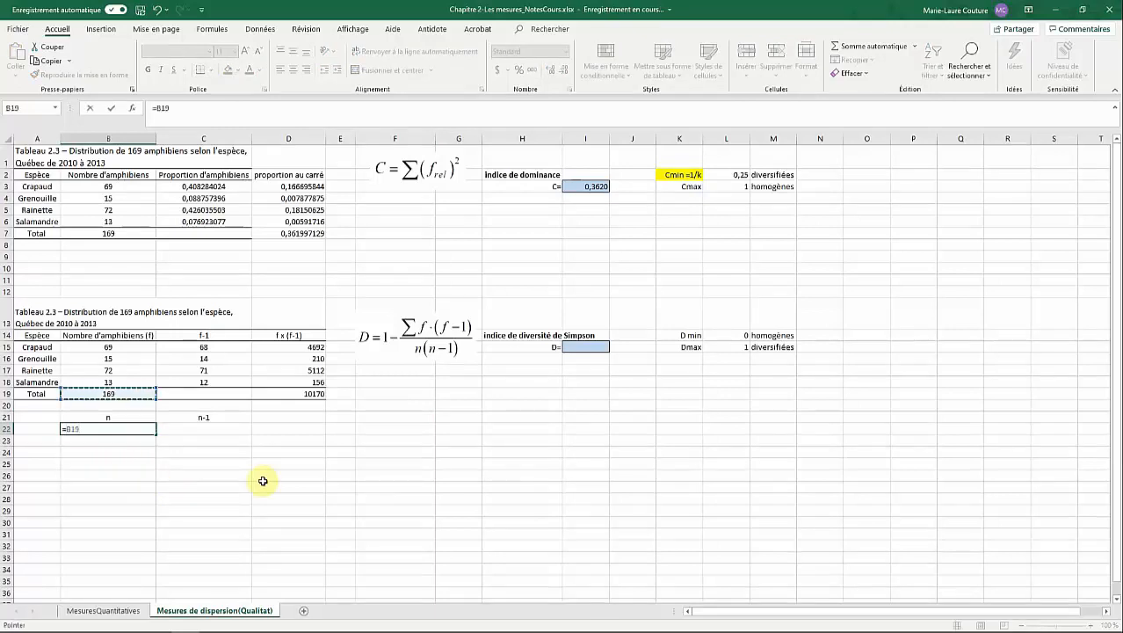
key("Tab")
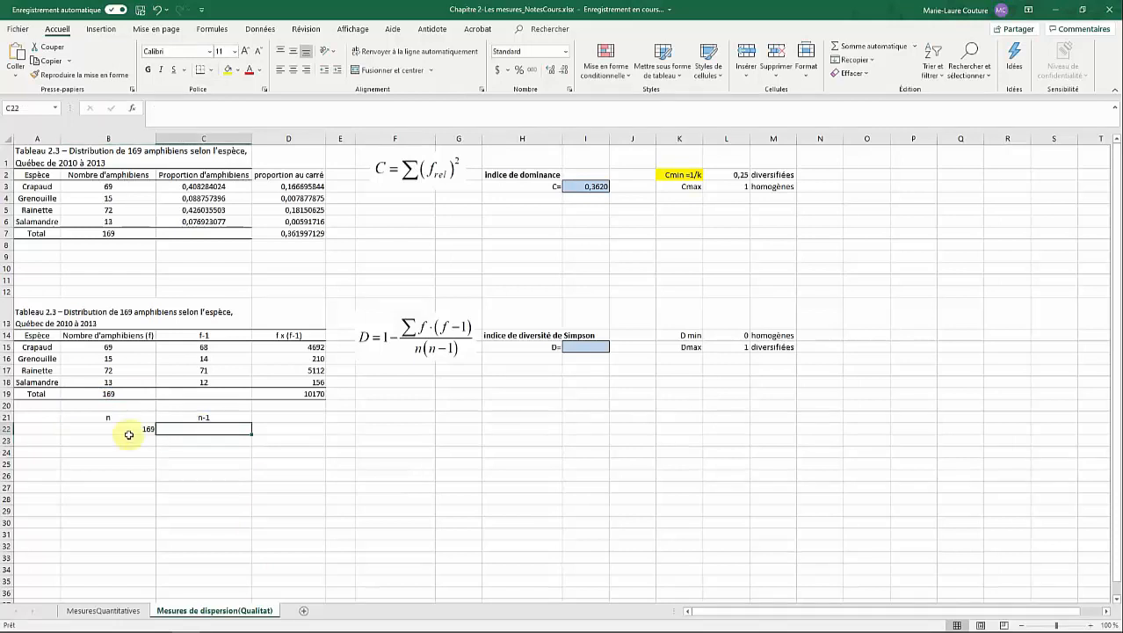
Calculate n-1 in C22 with the formula =B22-1.
type("=")
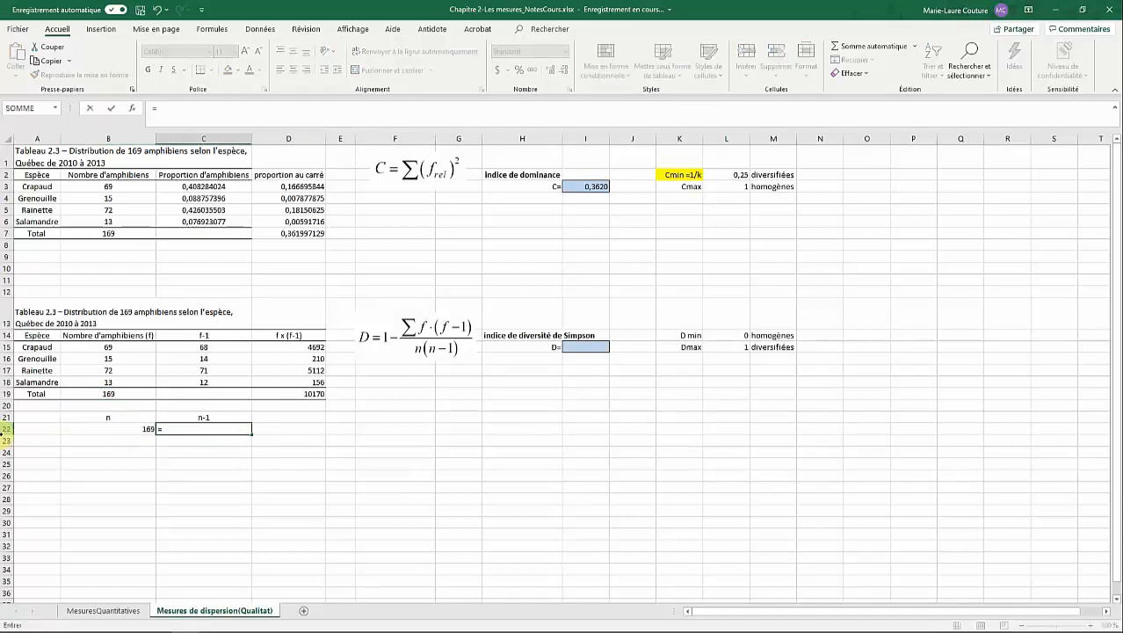
left_click(146, 429)
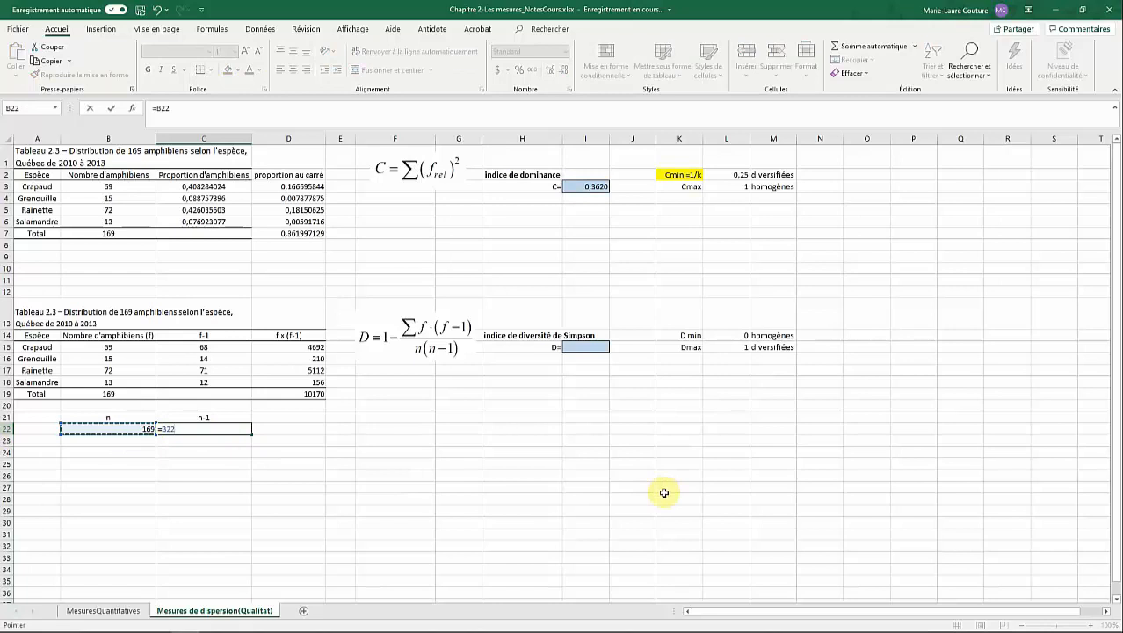
type("-1")
key("Return")
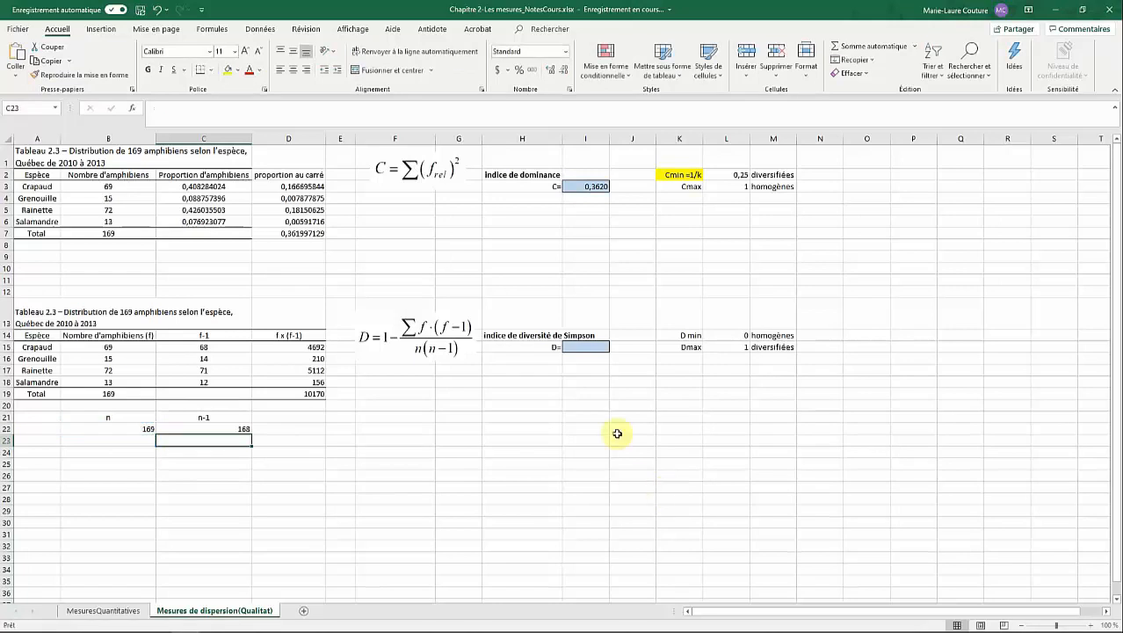
Label D21 as n*(n-1) and calculate the product in D22 with the formula =B22*C22.
left_click(322, 416)
type("n*(n-1")
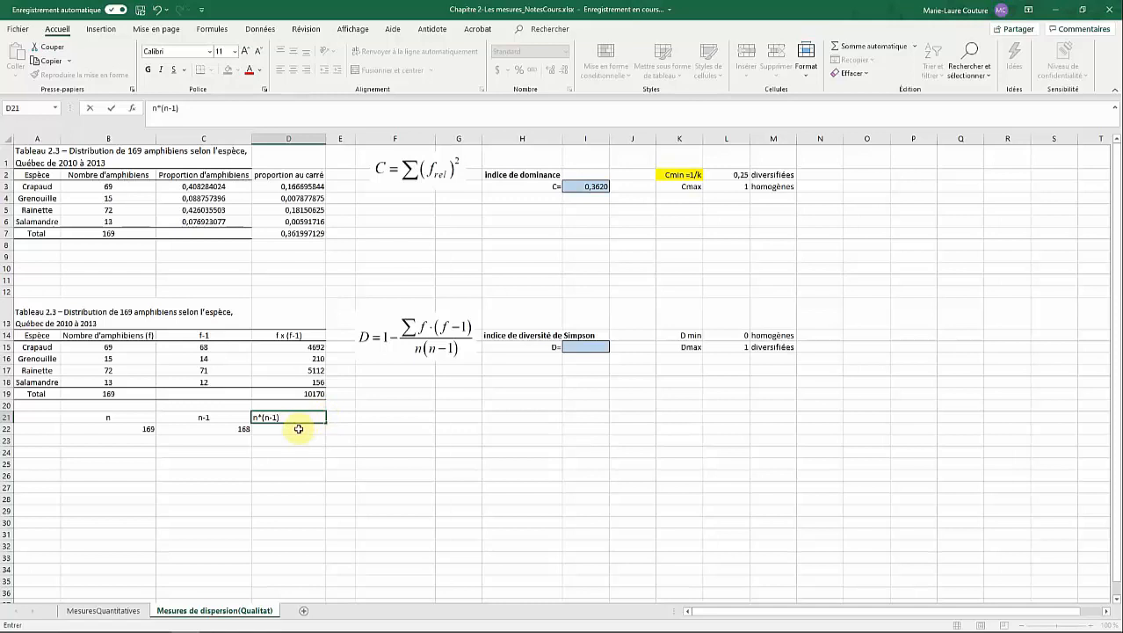
key("Return")
type("=")
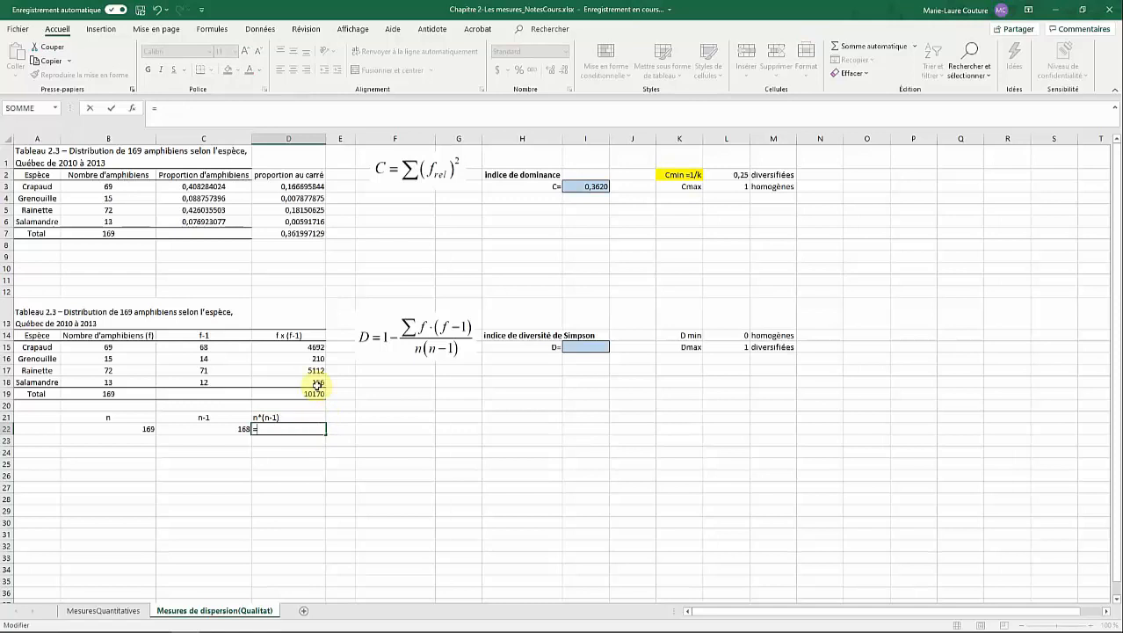
left_click(146, 428)
type("*")
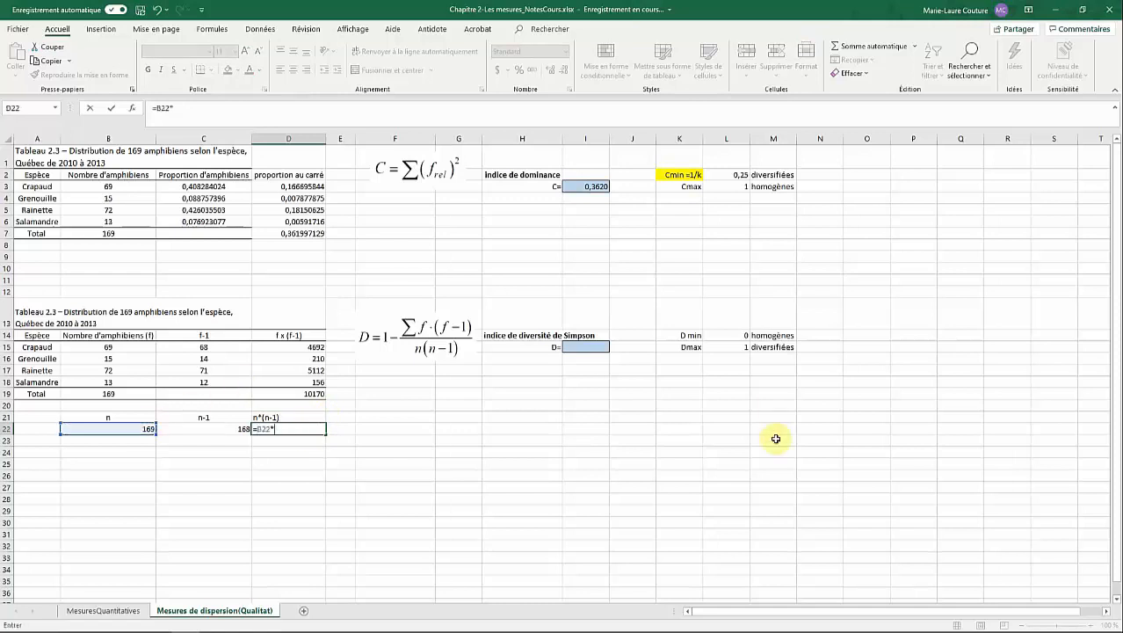
left_click(229, 428)
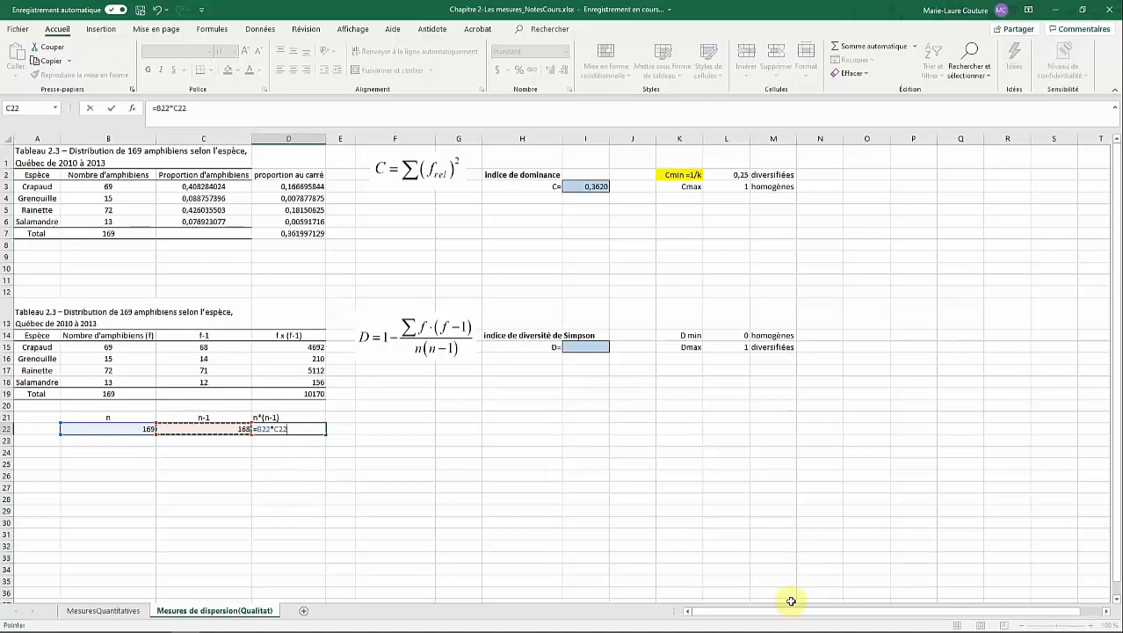
key("Return")
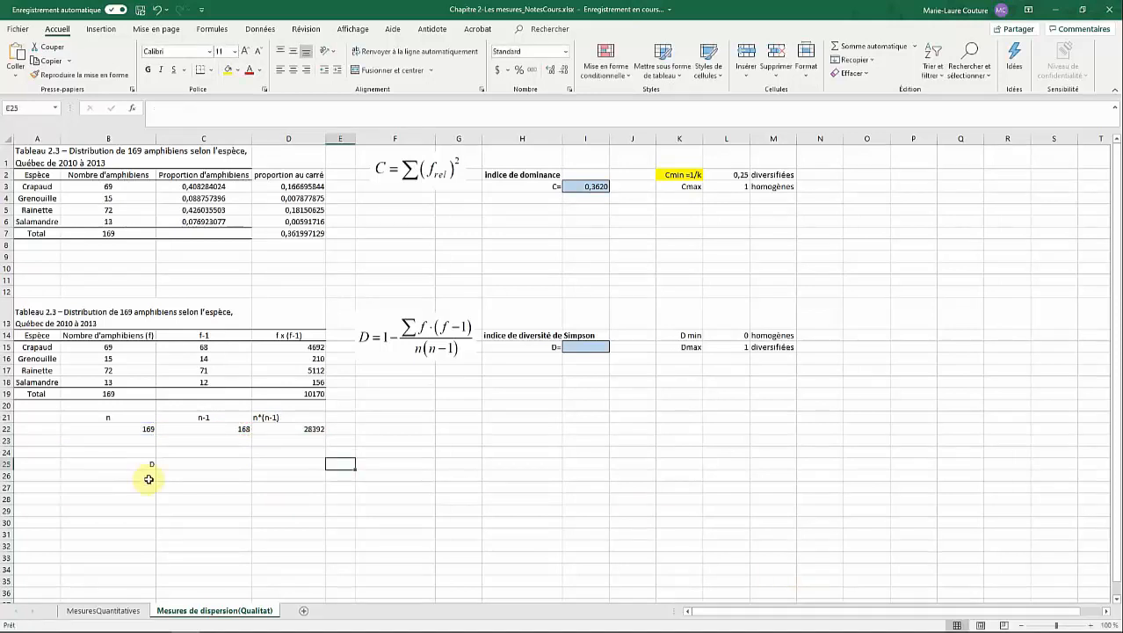
Calculate Simpson's diversity index in C25, beside the D label, with the formula =1-(D19/D22).
left_click(143, 466)
left_click(188, 468)
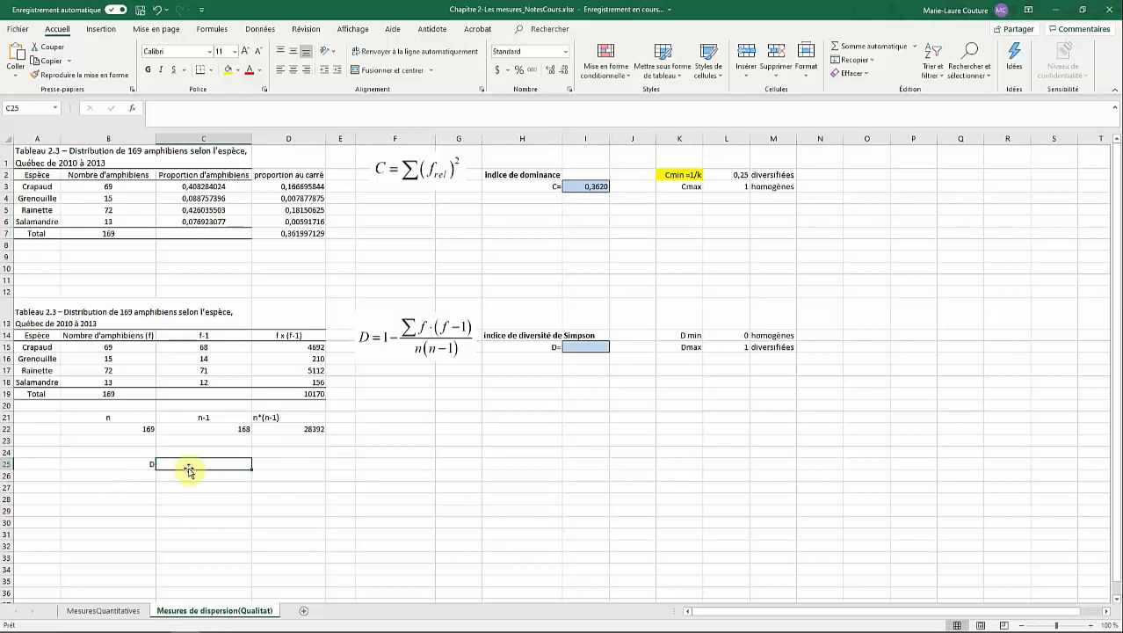
type("=")
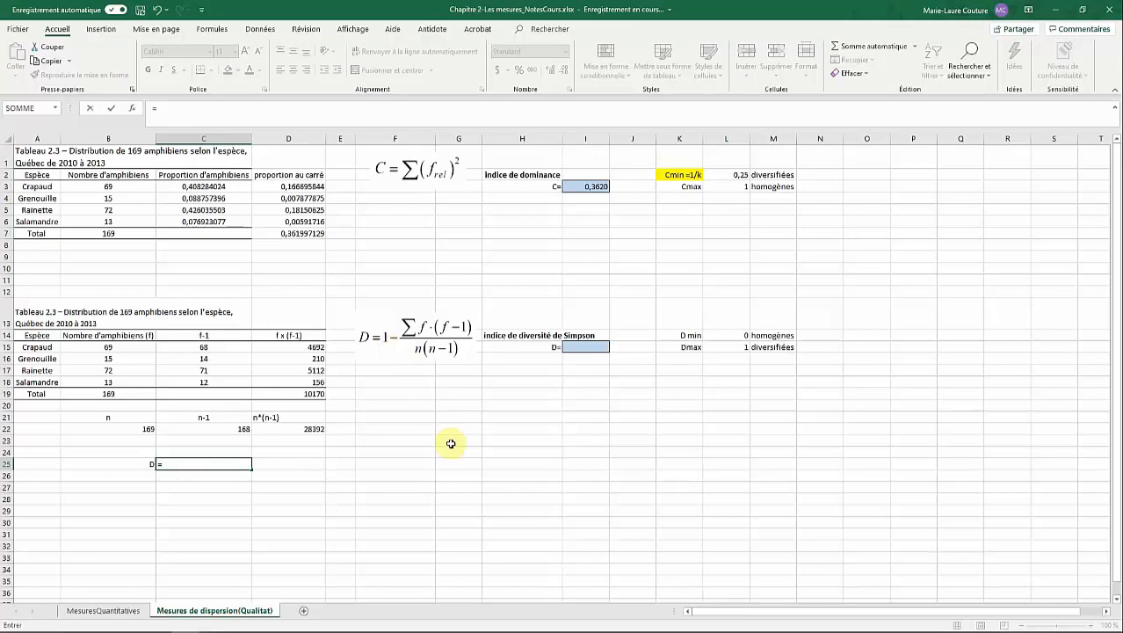
mouse_move(501, 628)
type("1-")
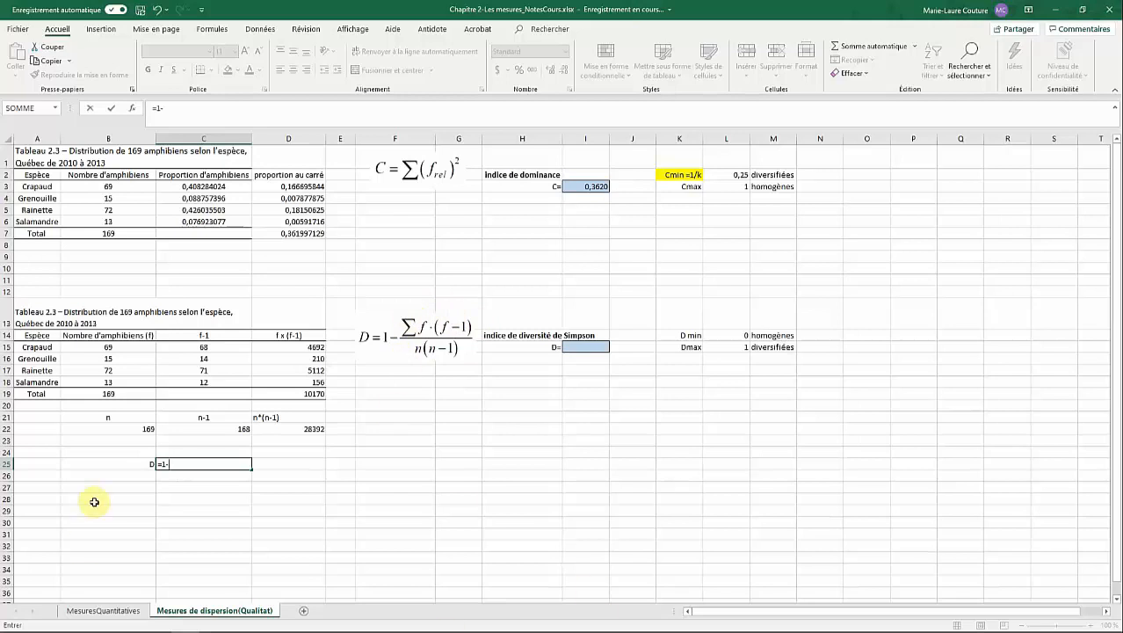
type("(")
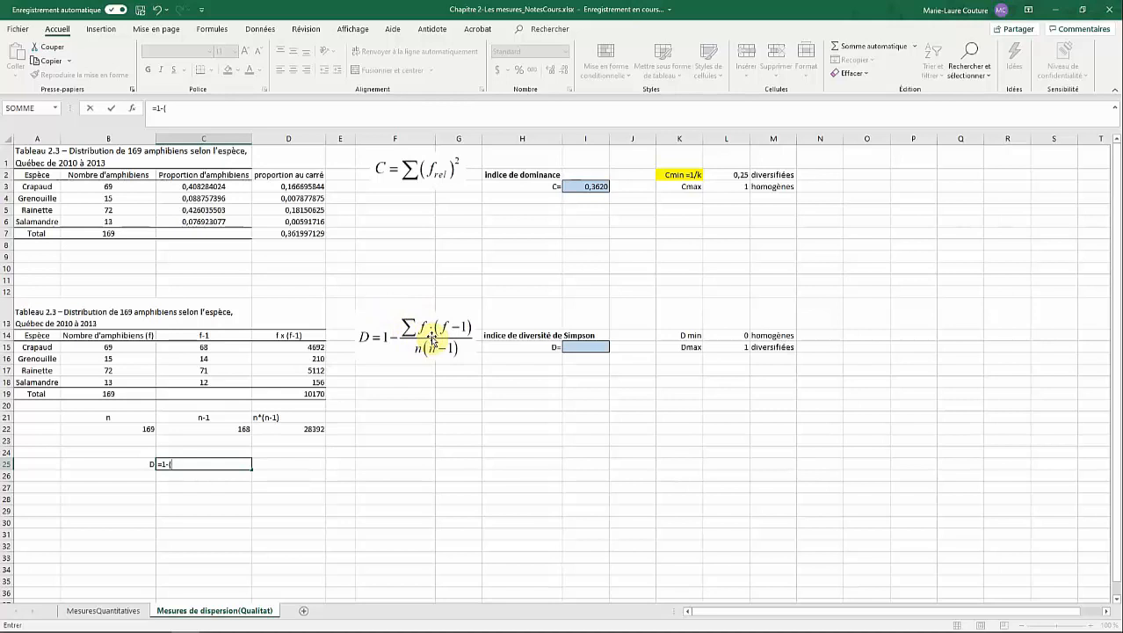
left_click(296, 396)
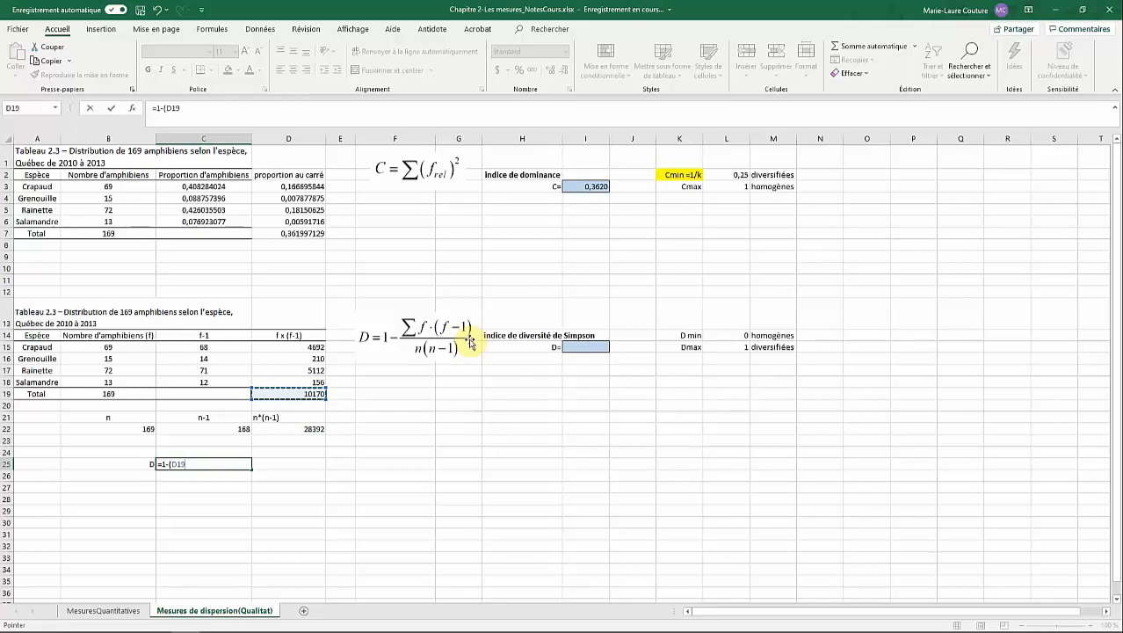
type("/")
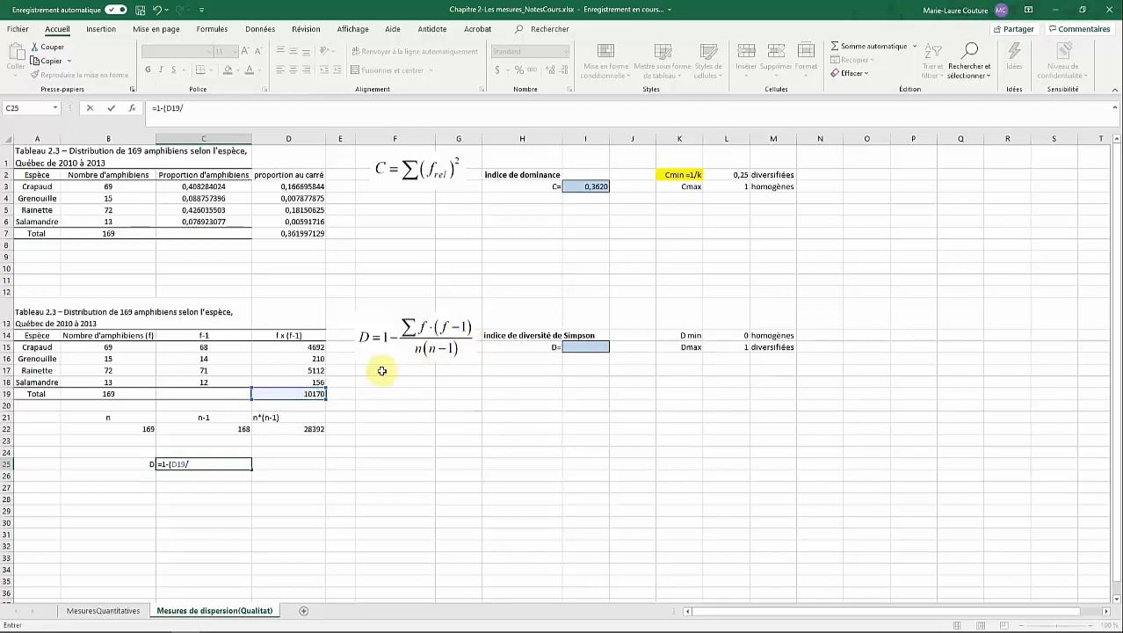
left_click(301, 429)
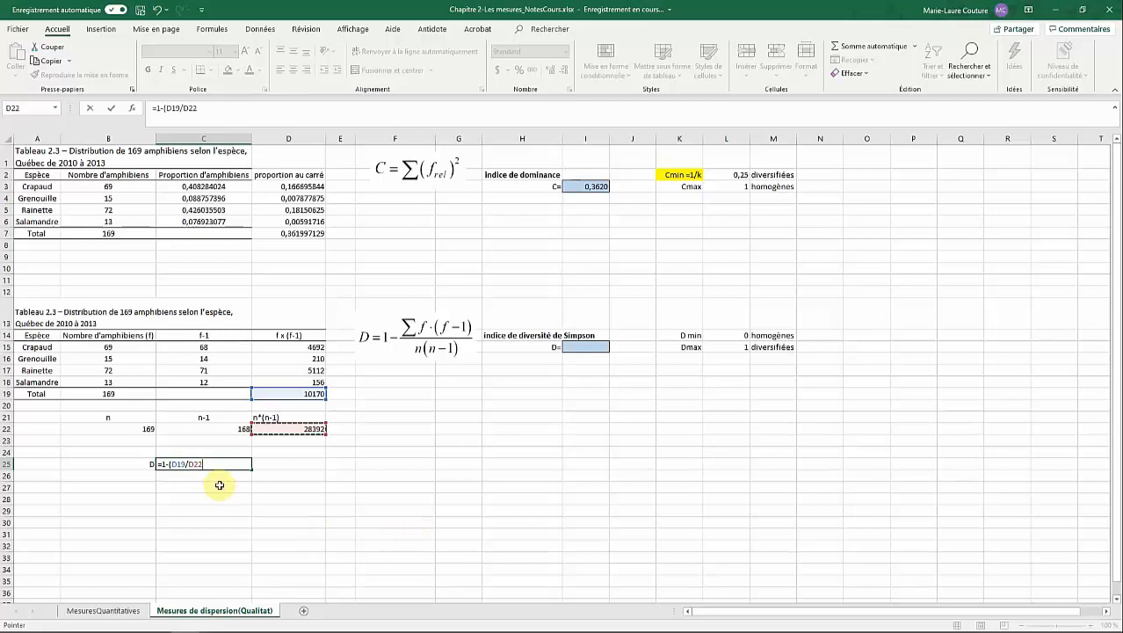
type(")")
key("Return")
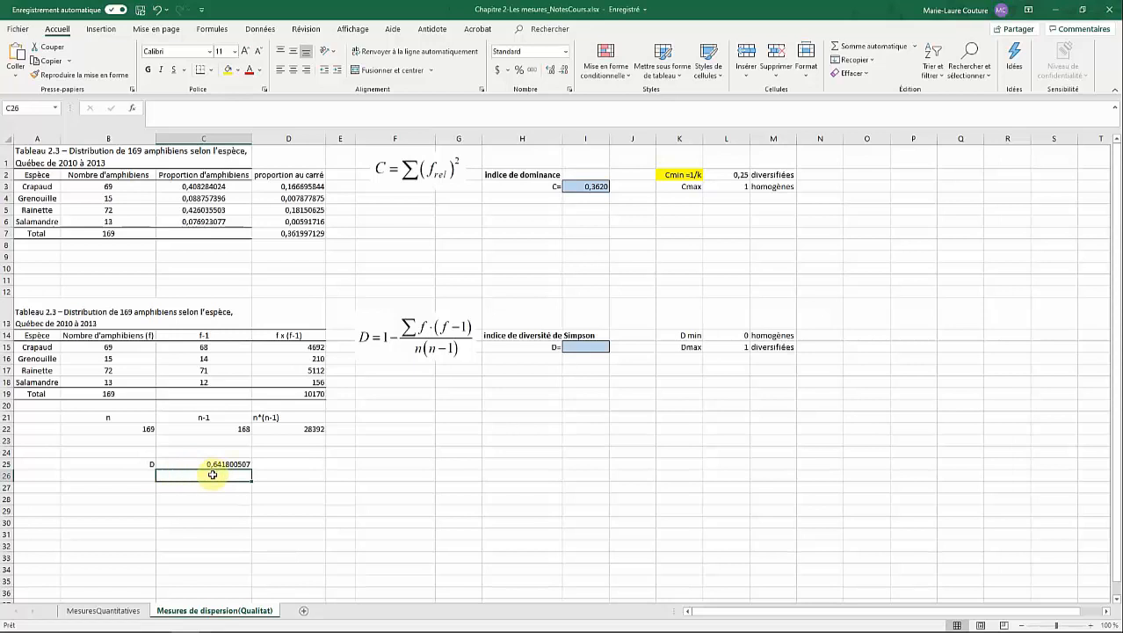
Link the Simpson index result cell I15 to the calculated value with =C25.
left_click(602, 348)
type("=")
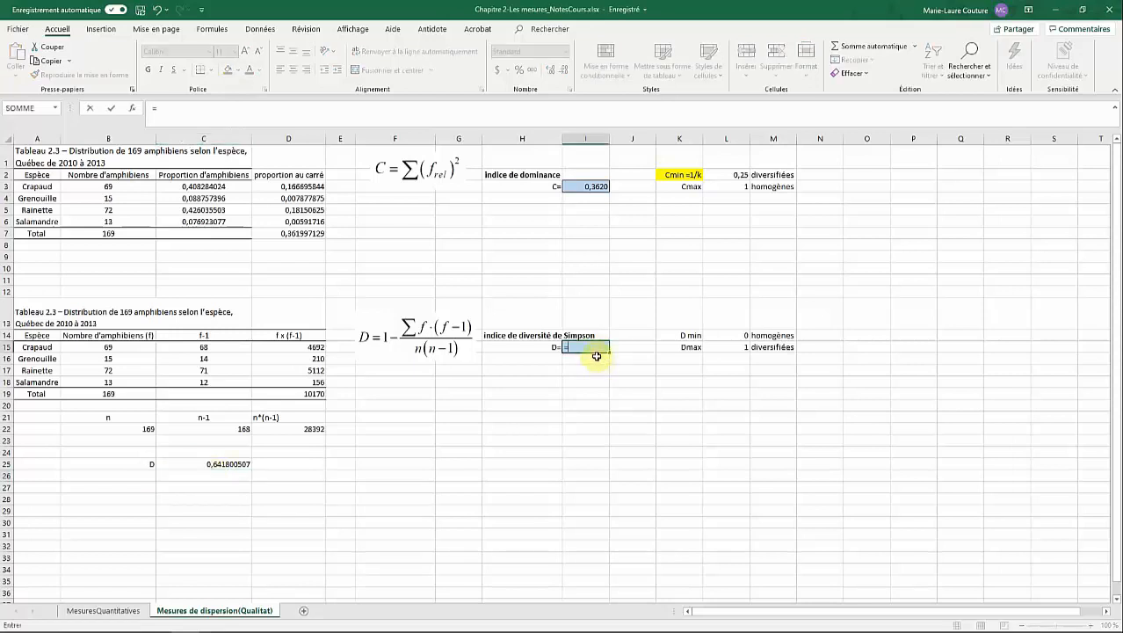
left_click(239, 460)
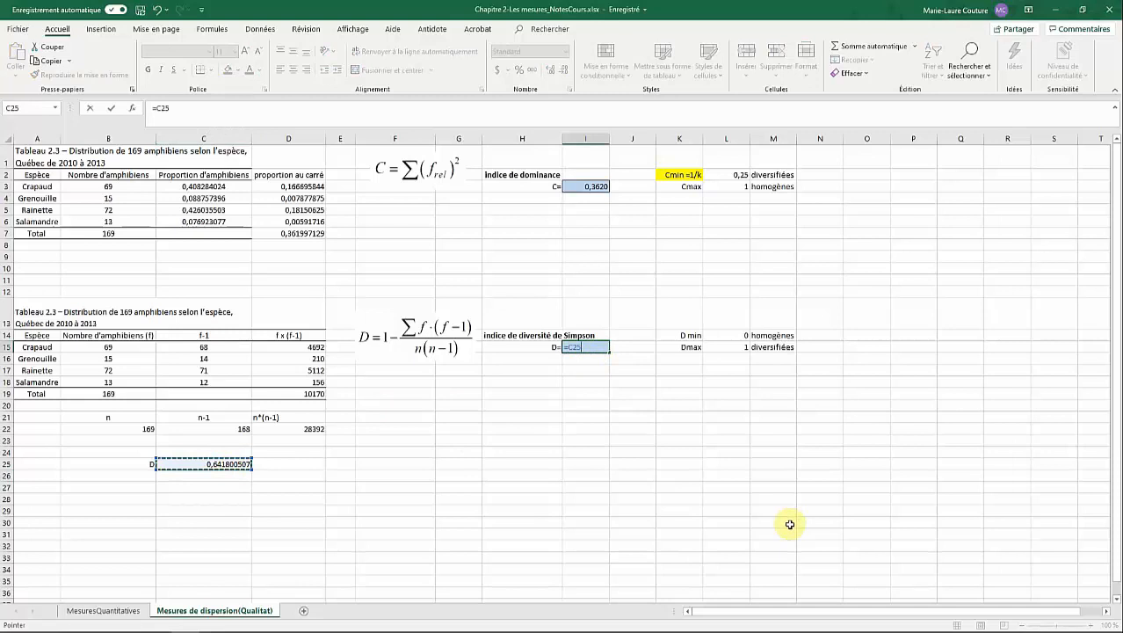
key("Return")
Reduce the displayed Simpson index in I15 to two decimal places.
left_click(597, 346)
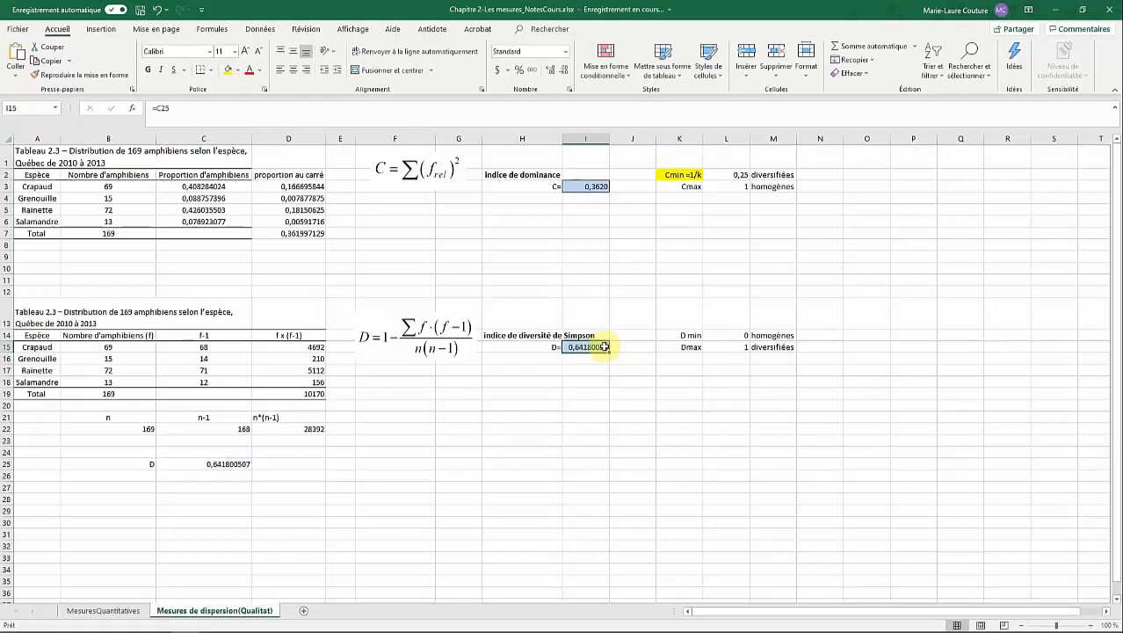
left_click(563, 71)
left_click(563, 70)
left_click(563, 70)
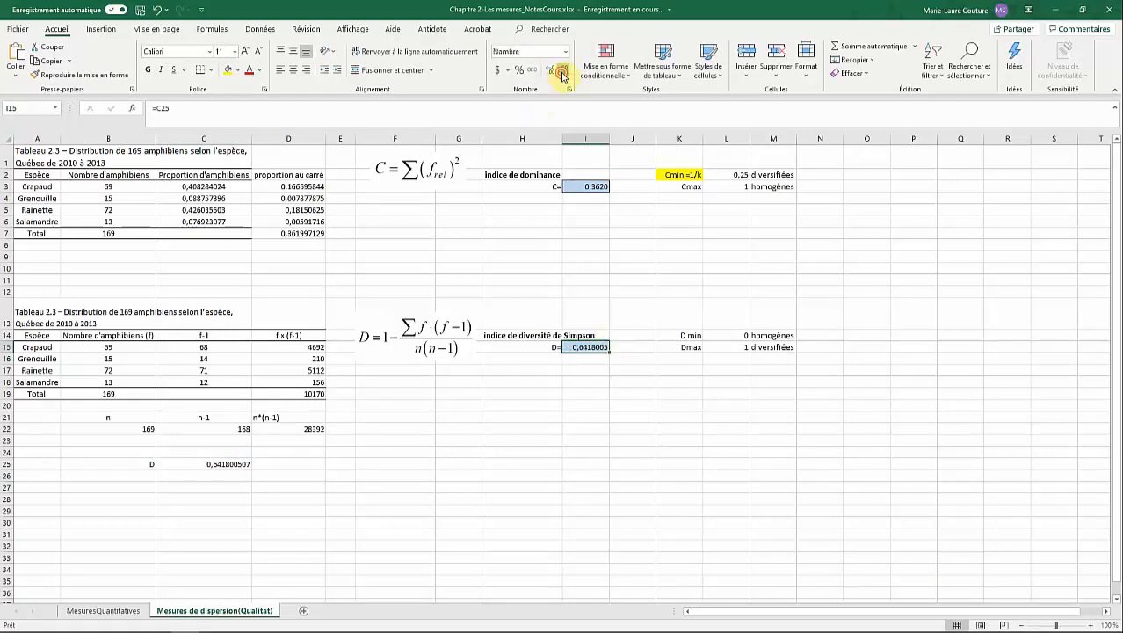
left_click(563, 70)
left_click(564, 70)
left_click(564, 71)
left_click(680, 439)
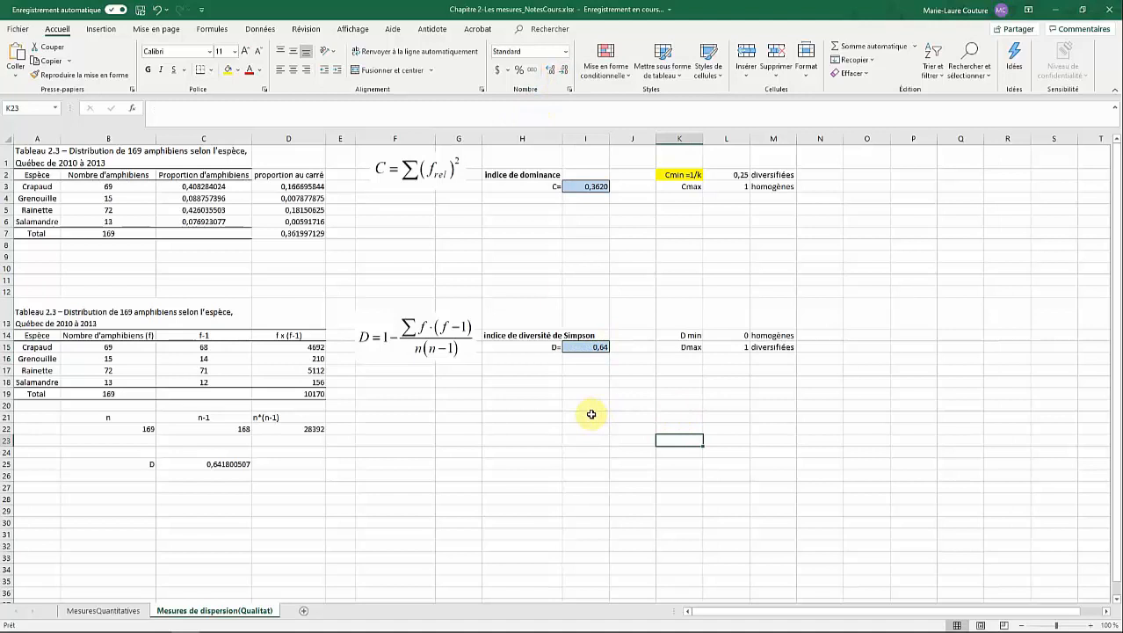
left_click(808, 338)
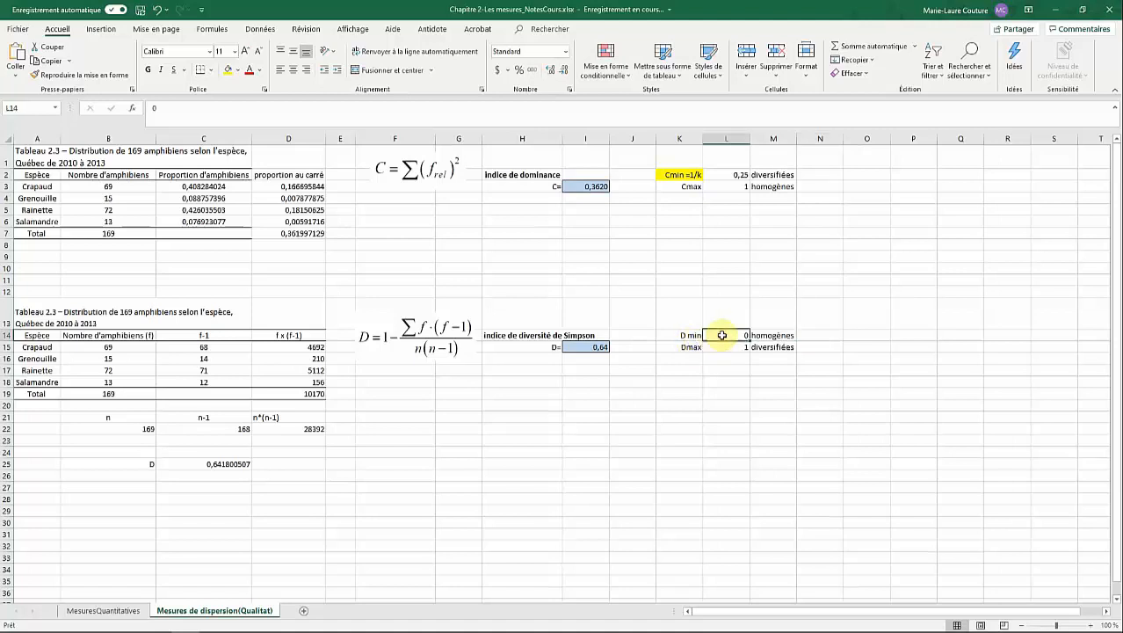
left_click(665, 356)
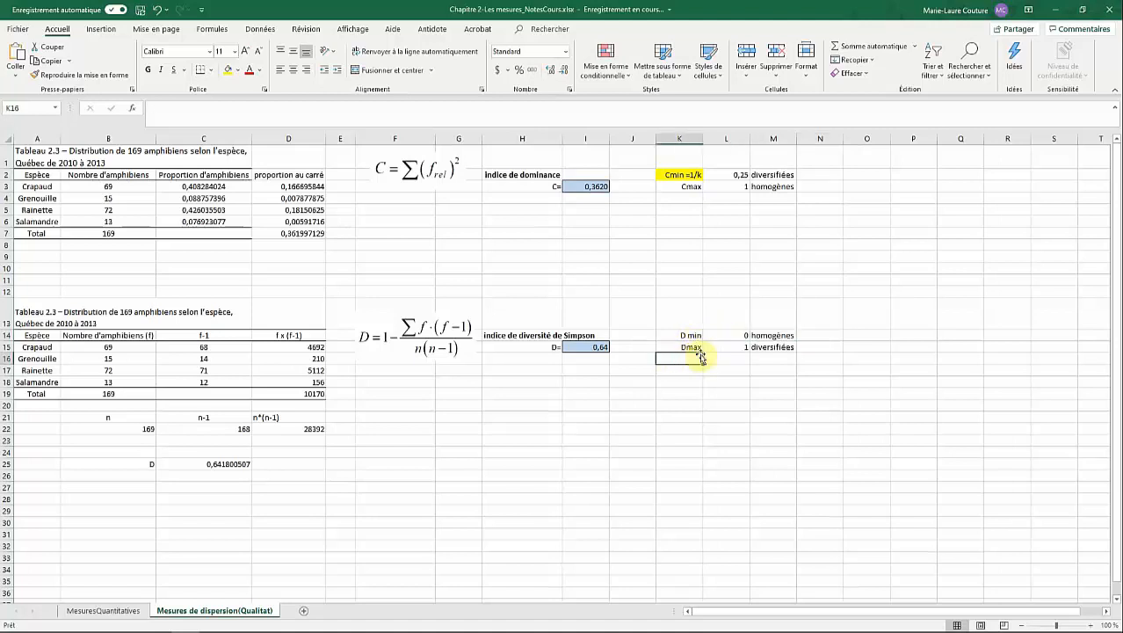
left_click(770, 354)
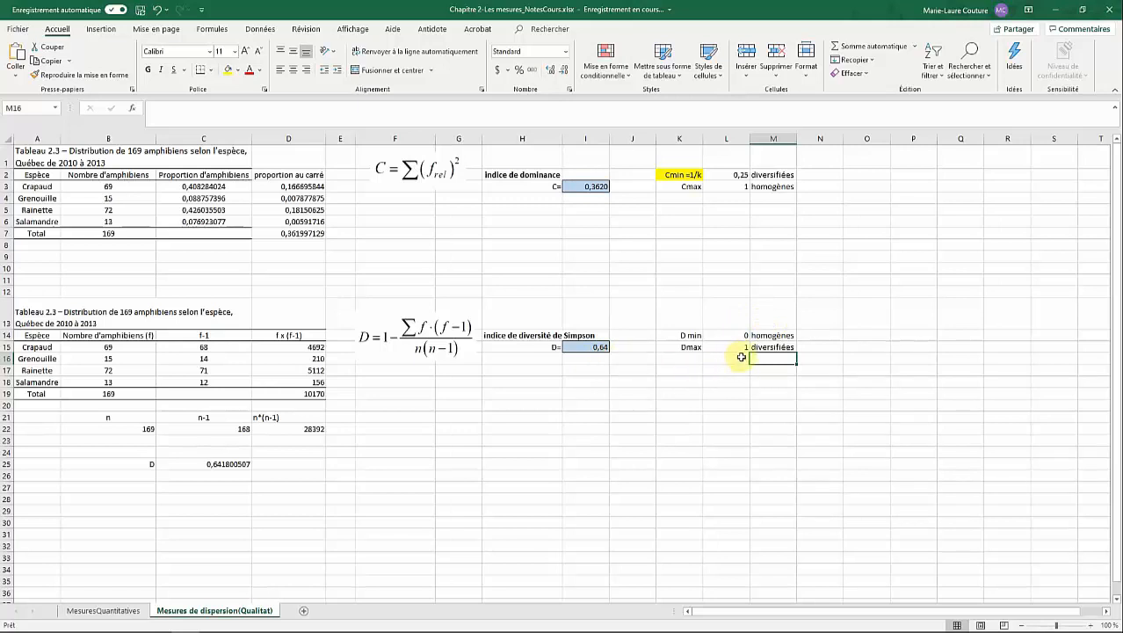
left_click(570, 369)
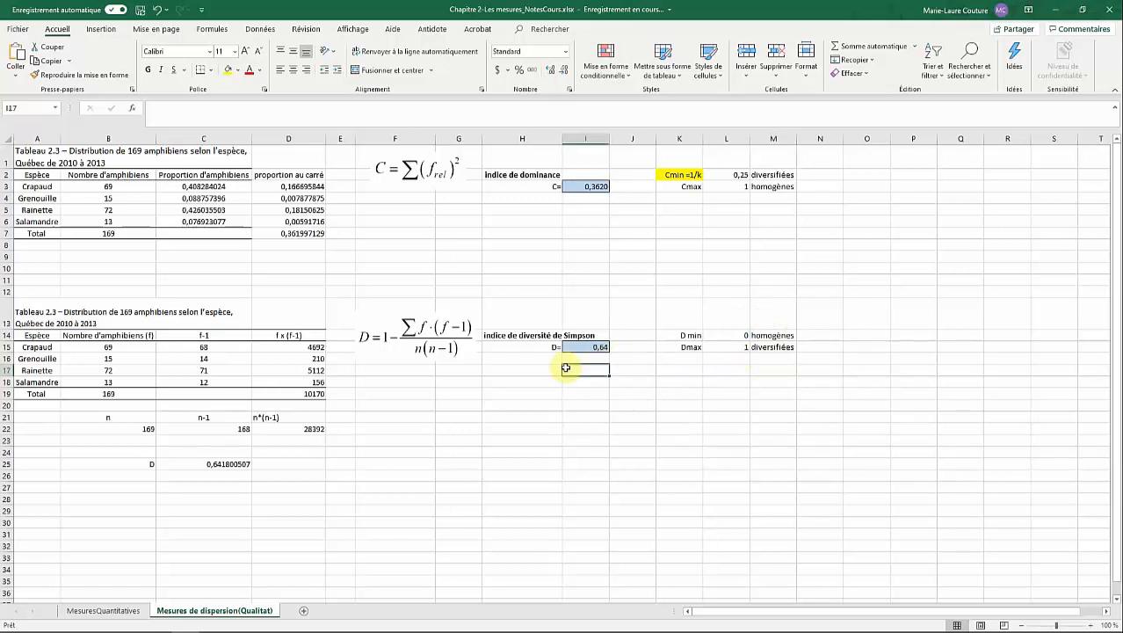
Highlight the "diversifiées" cells M15 and M2 with a yellow fill.
left_click(766, 348)
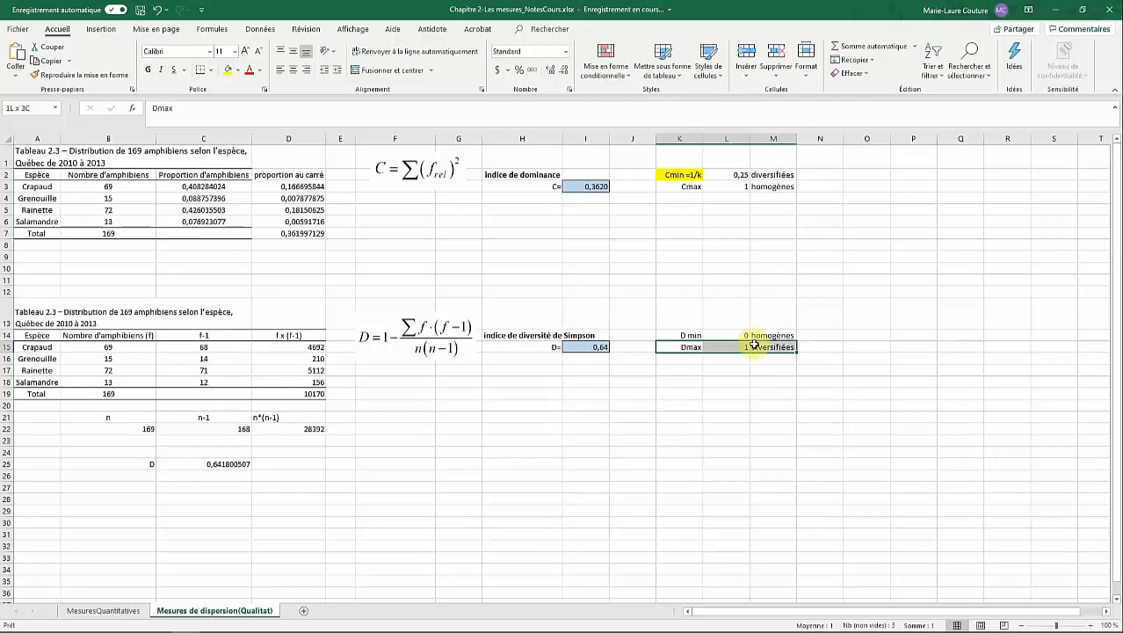
left_click(228, 70)
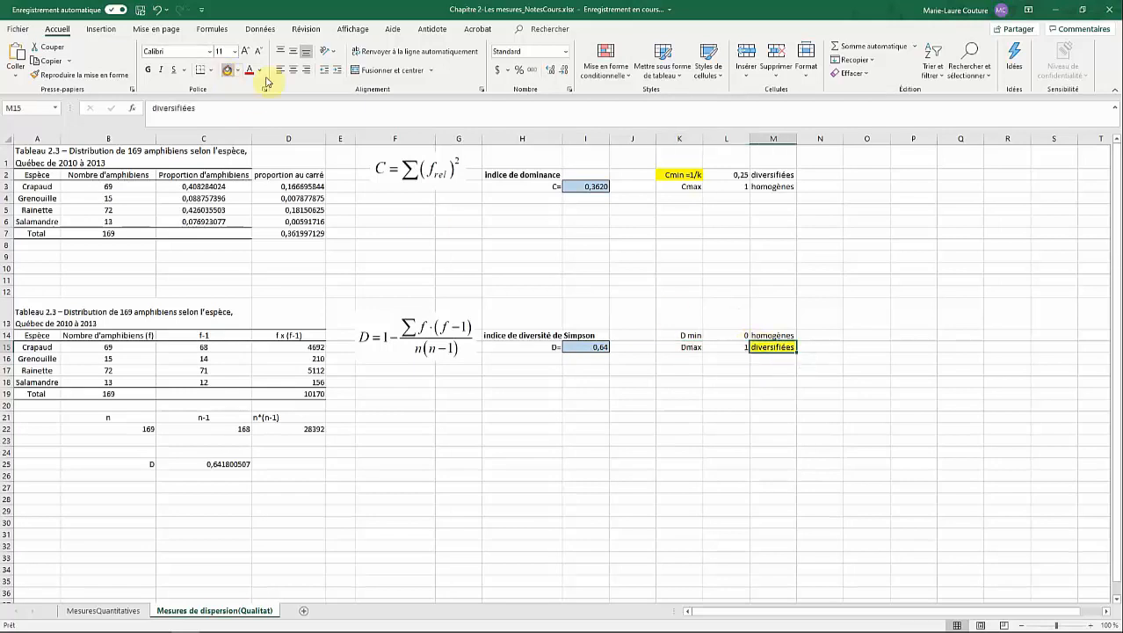
left_click(779, 174)
left_click(227, 70)
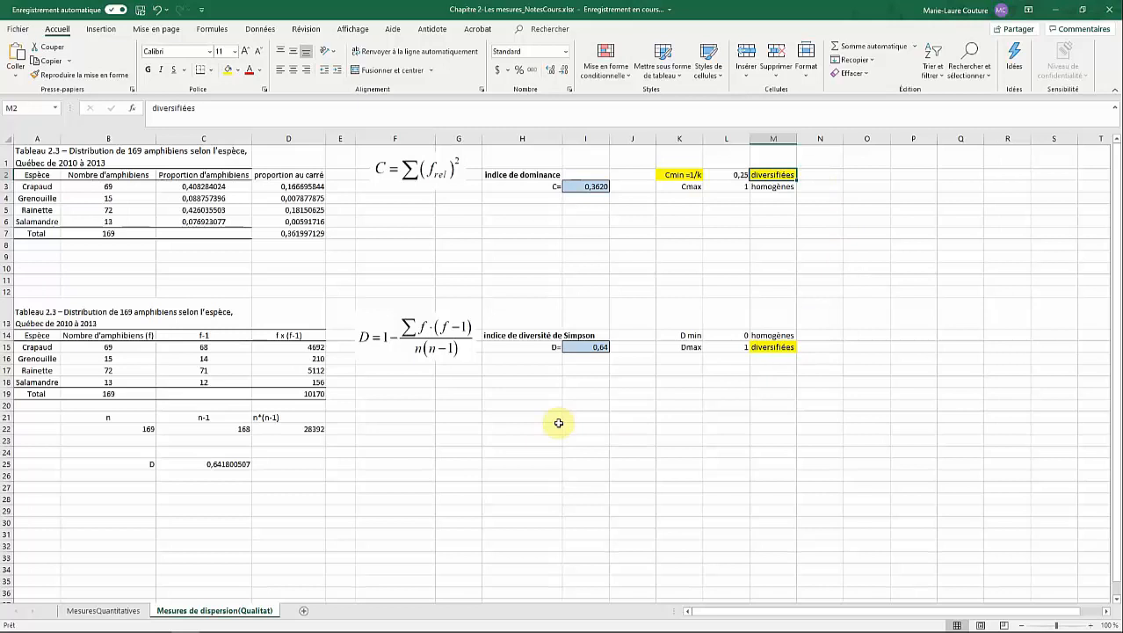
left_click(554, 428)
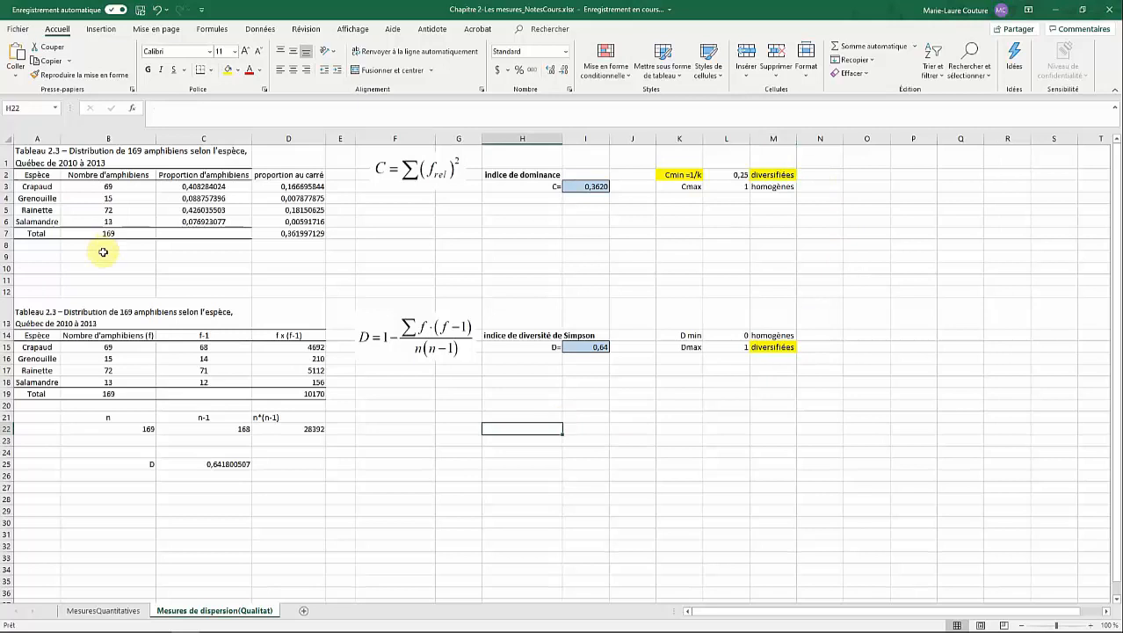